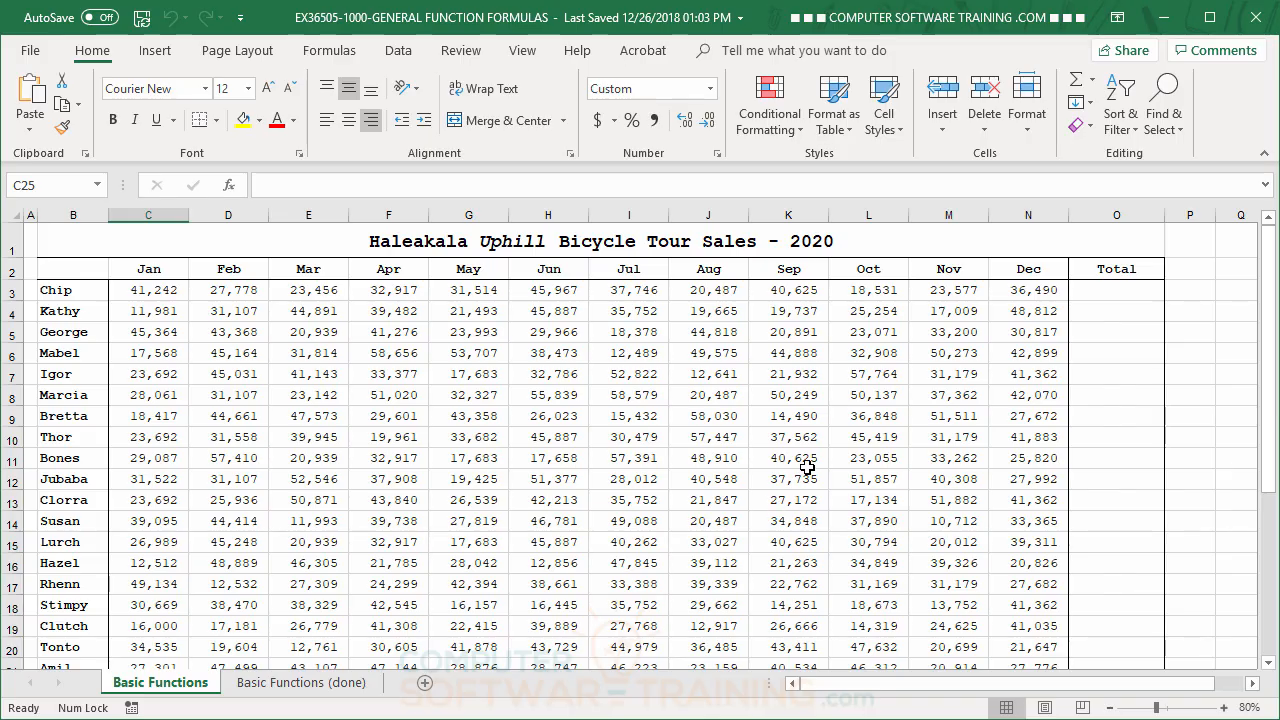
Fill the Total column cells O3:O24 with AutoSum totals of each salesperson's January to December sales
scroll(847, 430, "down", 2)
scroll(847, 430, "up", 2)
left_click_drag(1106, 292, 1110, 505)
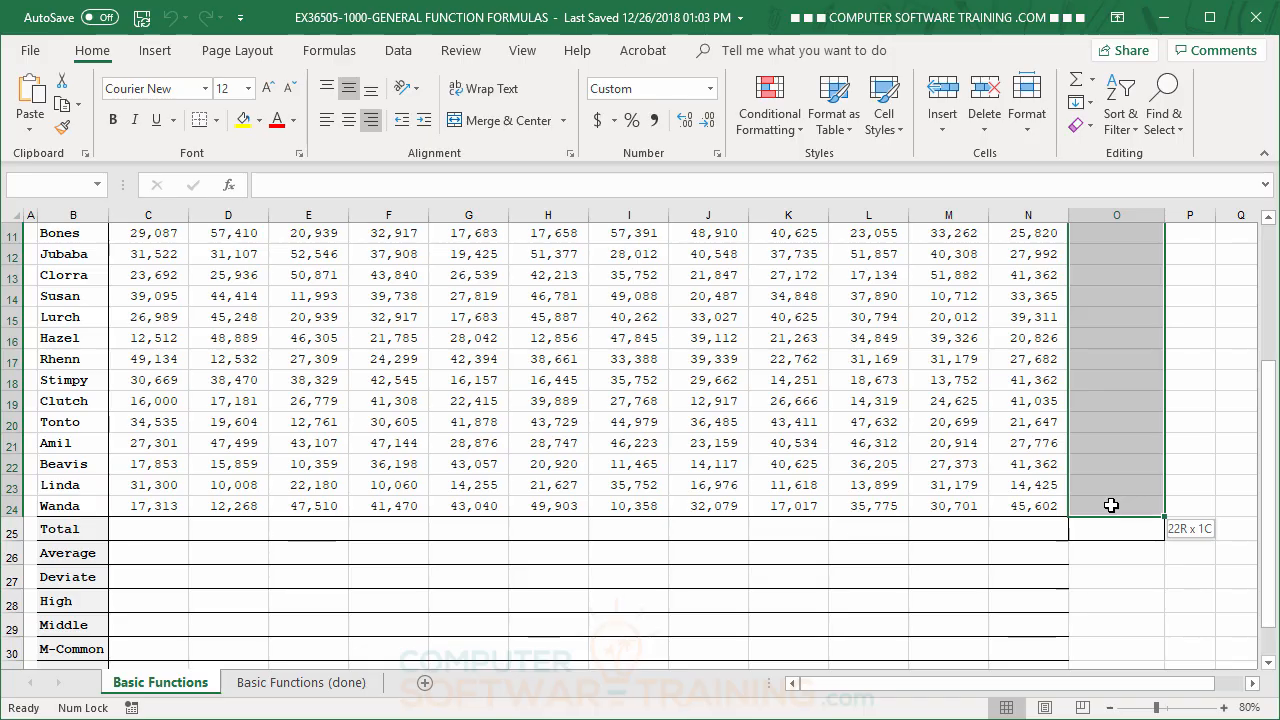
left_click_drag(1113, 505, 1113, 505)
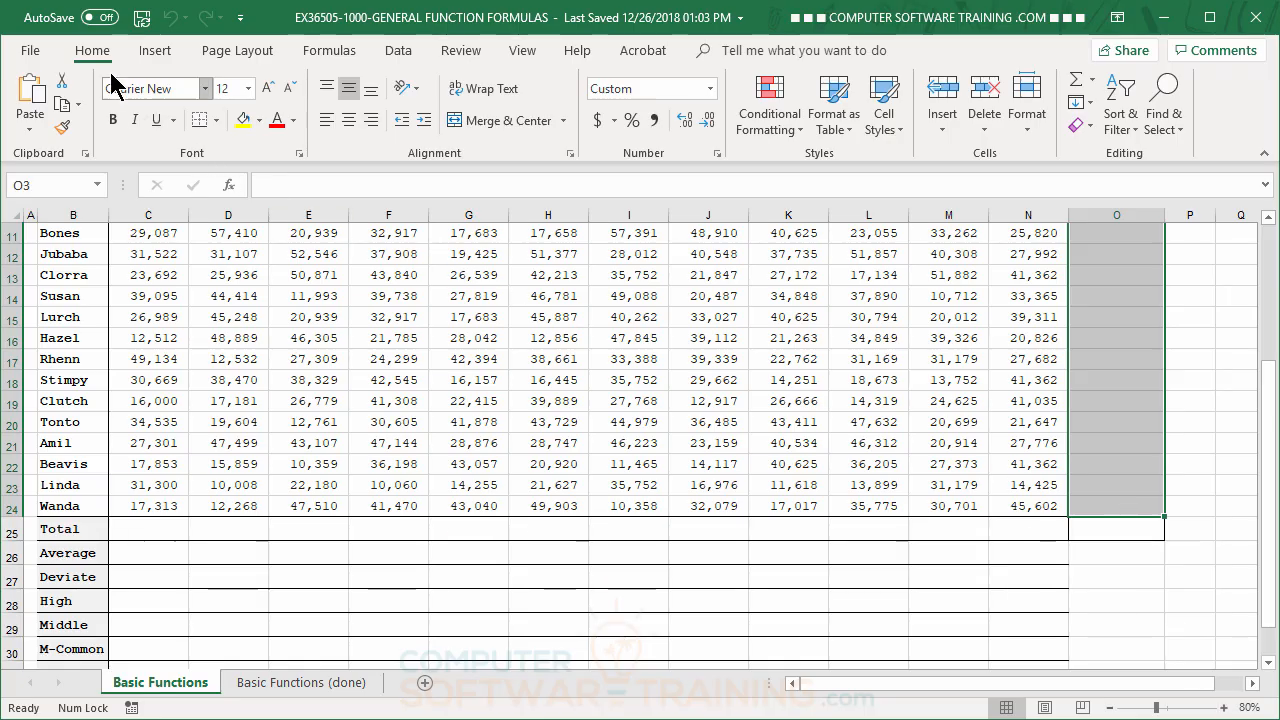
left_click(1077, 93)
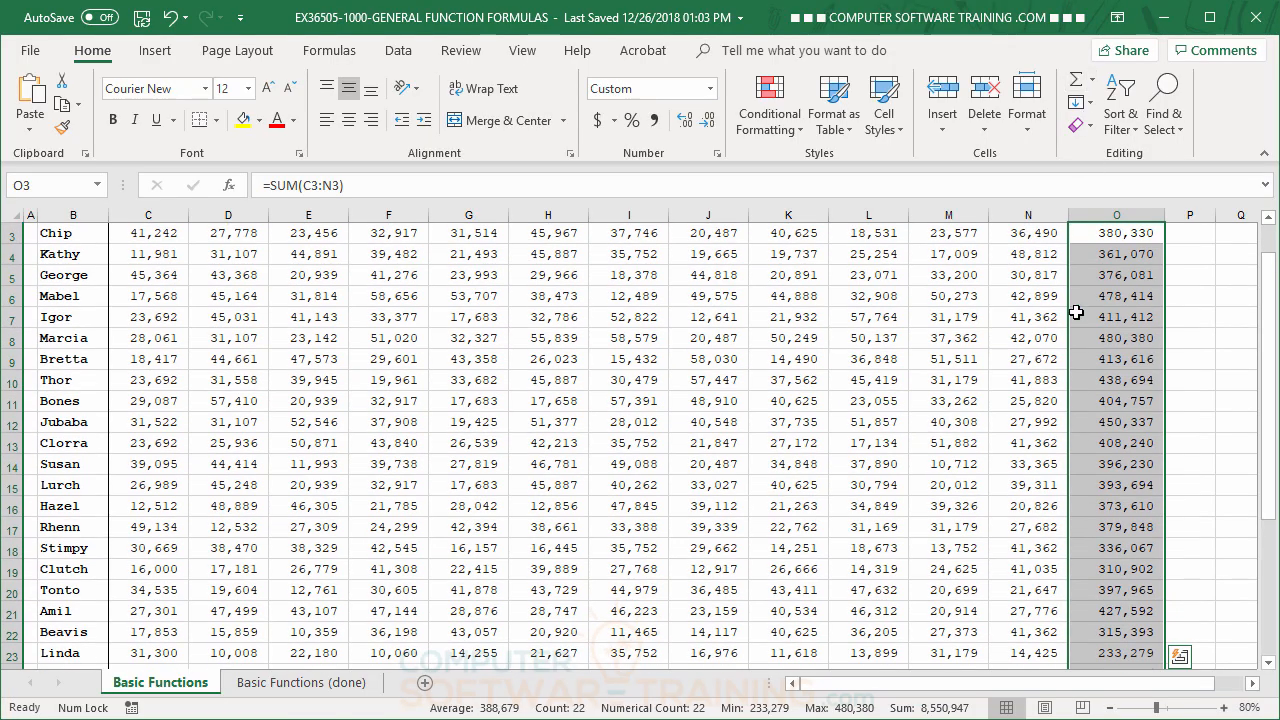
left_click(1074, 318)
Fill the Total row cells C25:O25 with AutoSum totals of each column
scroll(877, 392, "down", 2)
scroll(877, 392, "down", 2)
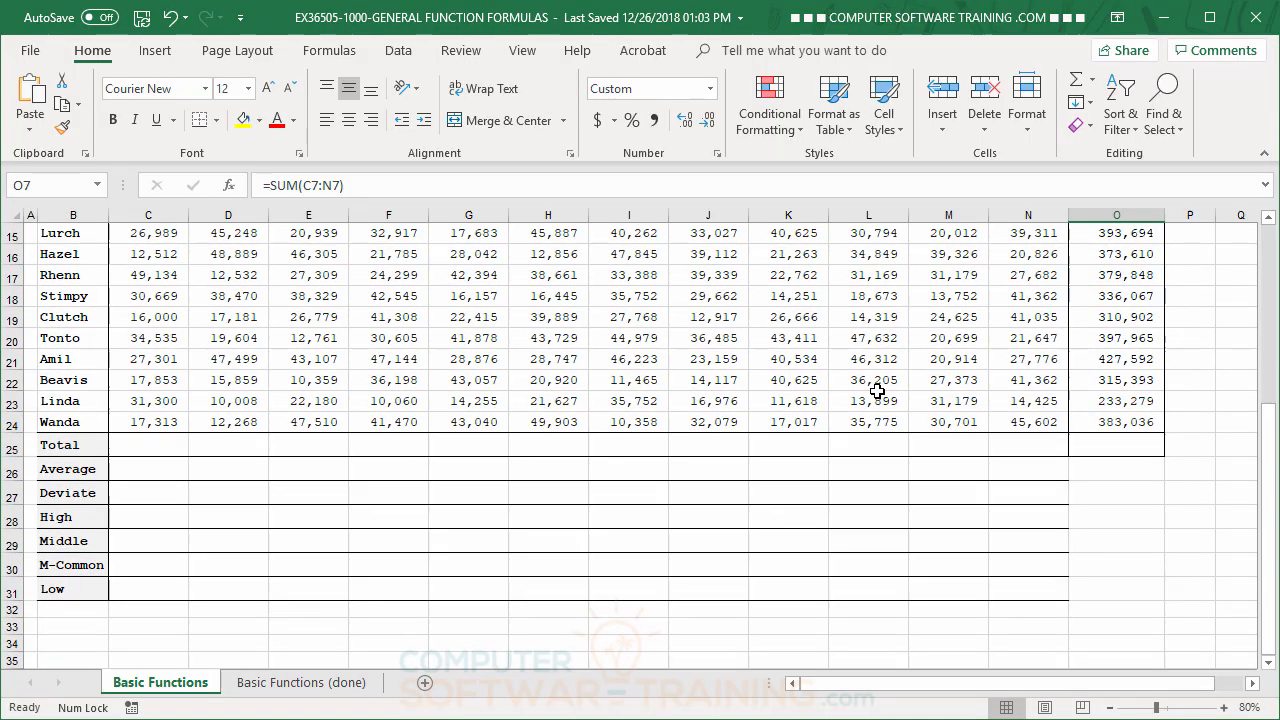
scroll(877, 392, "down", 2)
scroll(877, 392, "up", 3)
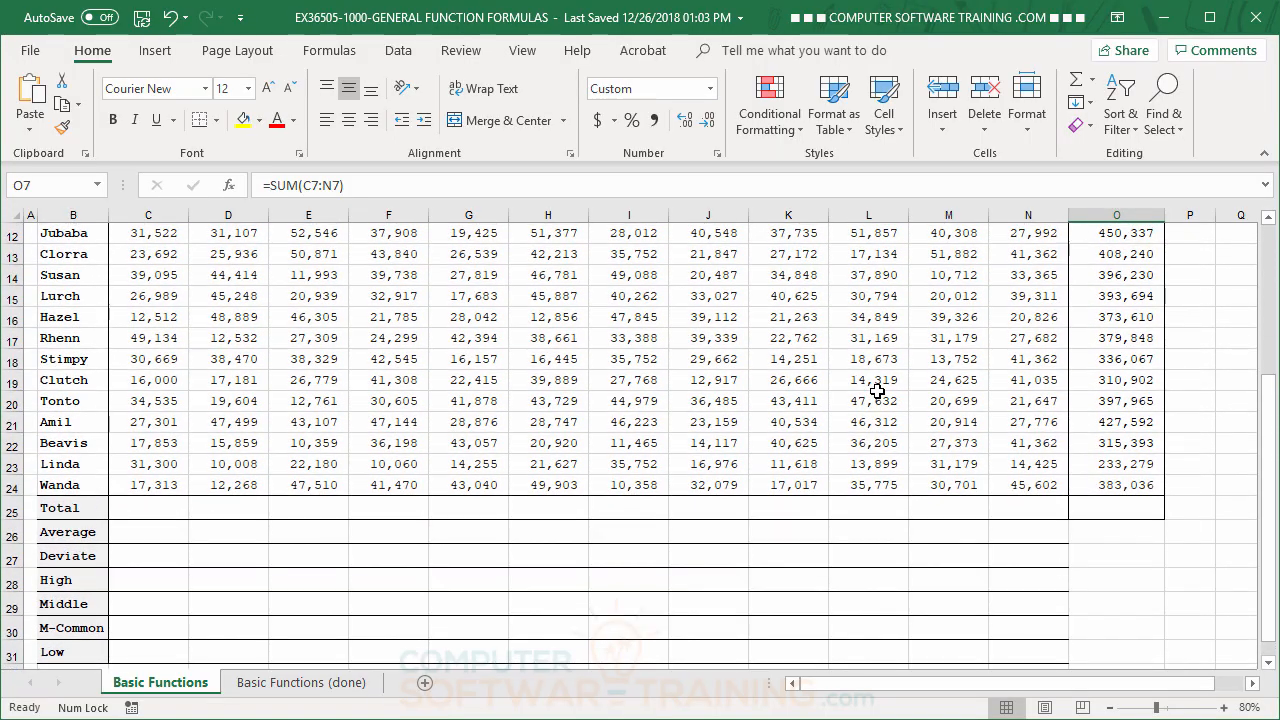
scroll(877, 392, "down", 1)
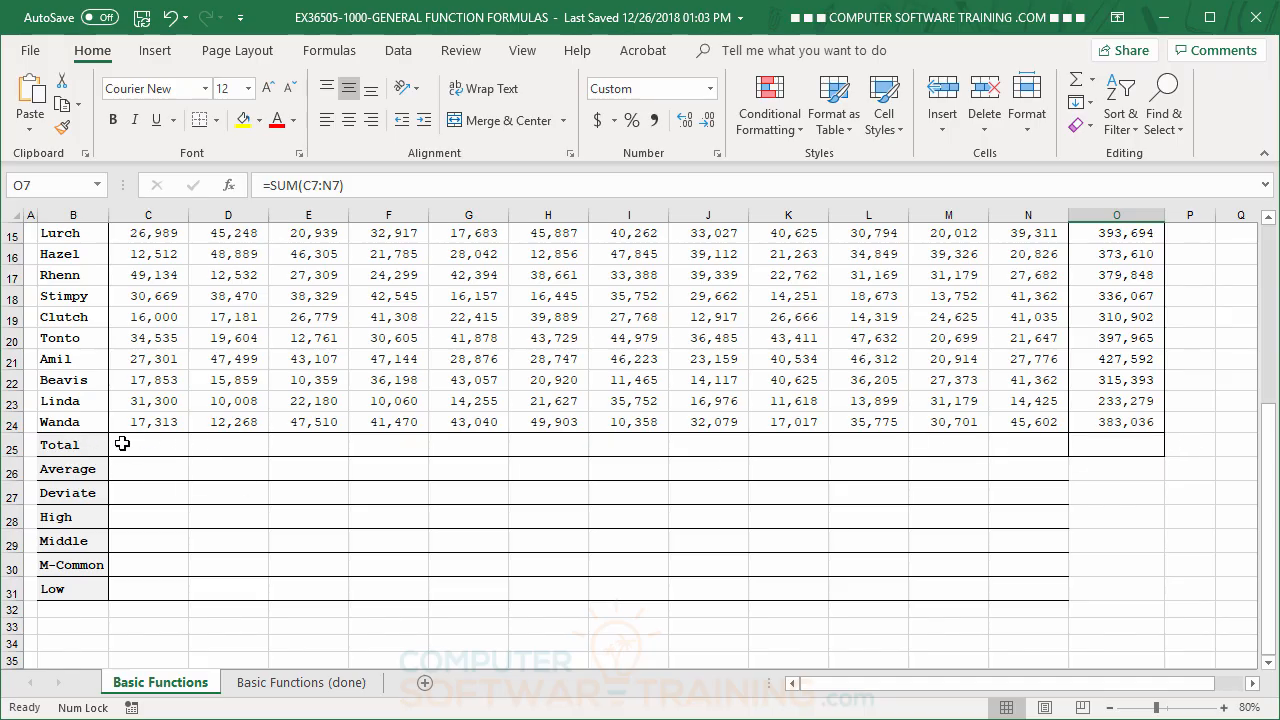
scroll(162, 402, "up", 5)
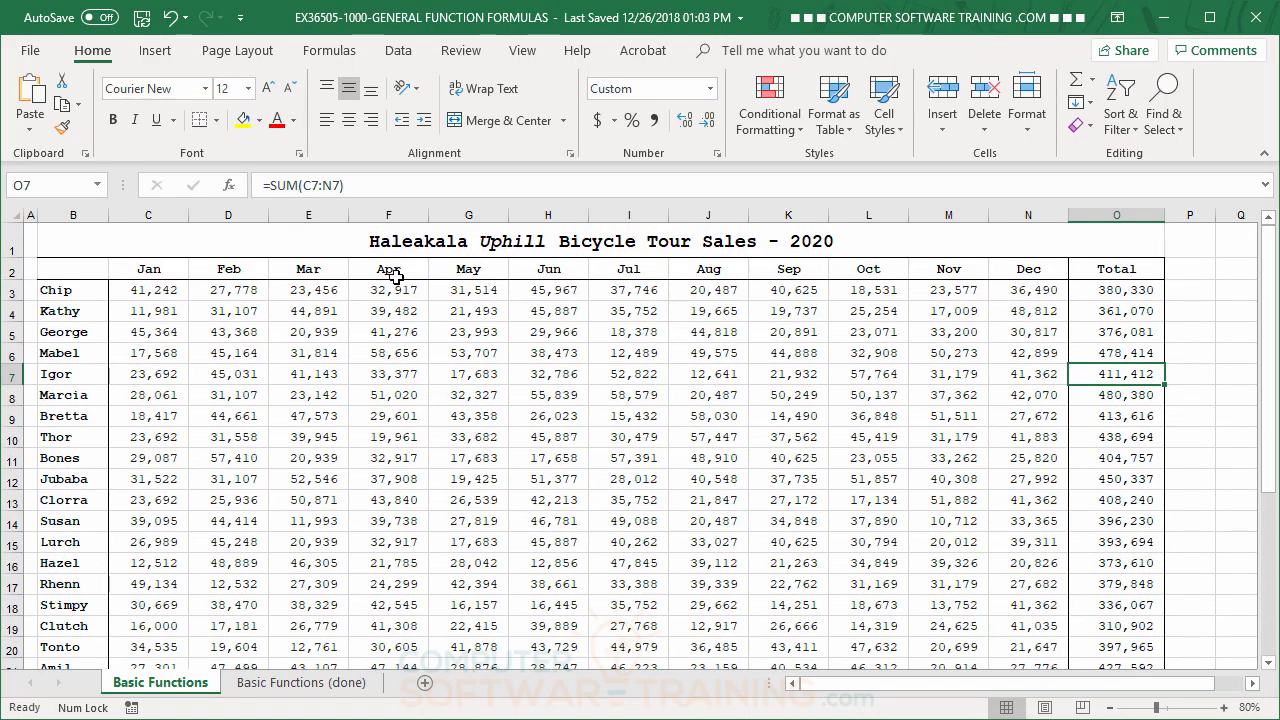
scroll(312, 399, "down", 4)
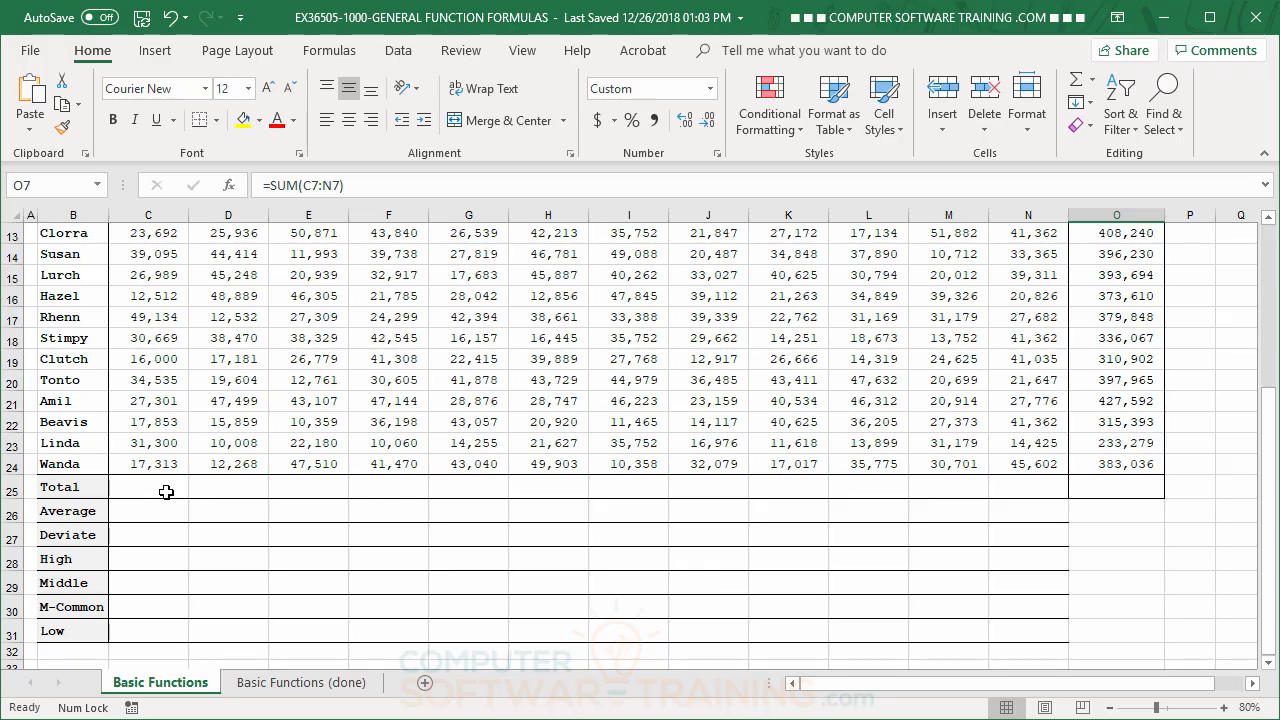
left_click_drag(143, 486, 1107, 487)
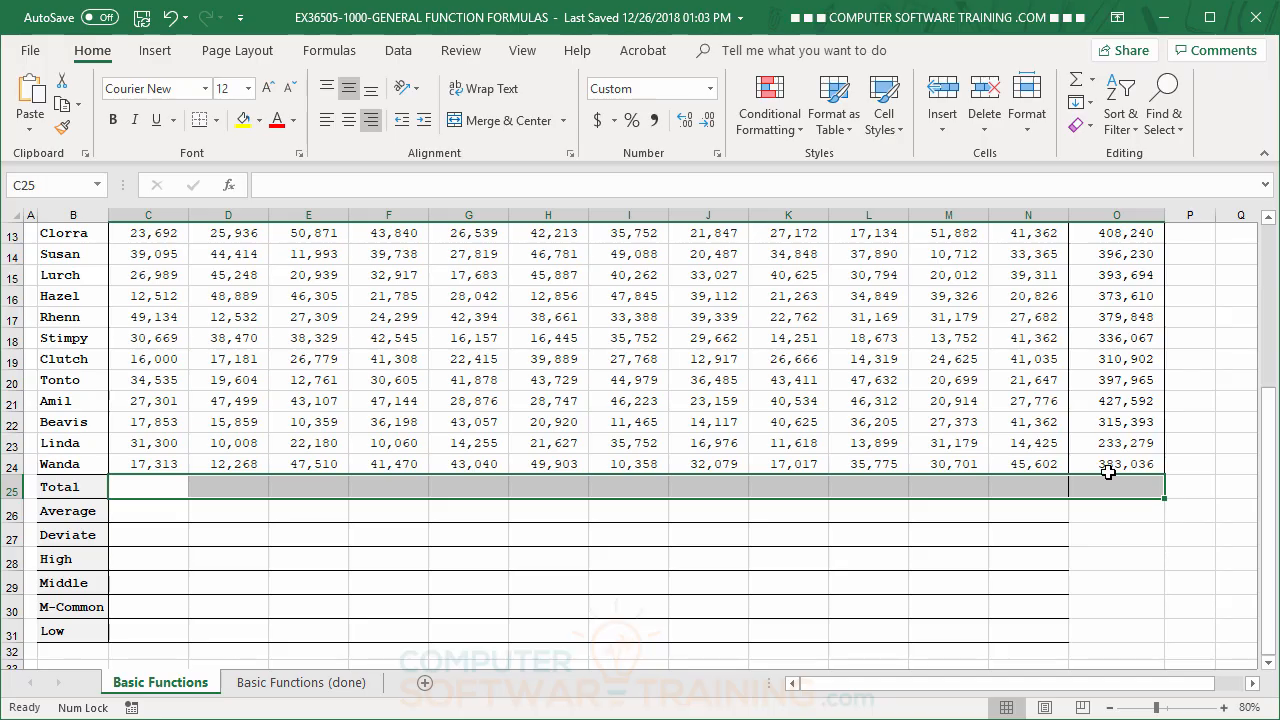
left_click(1076, 86)
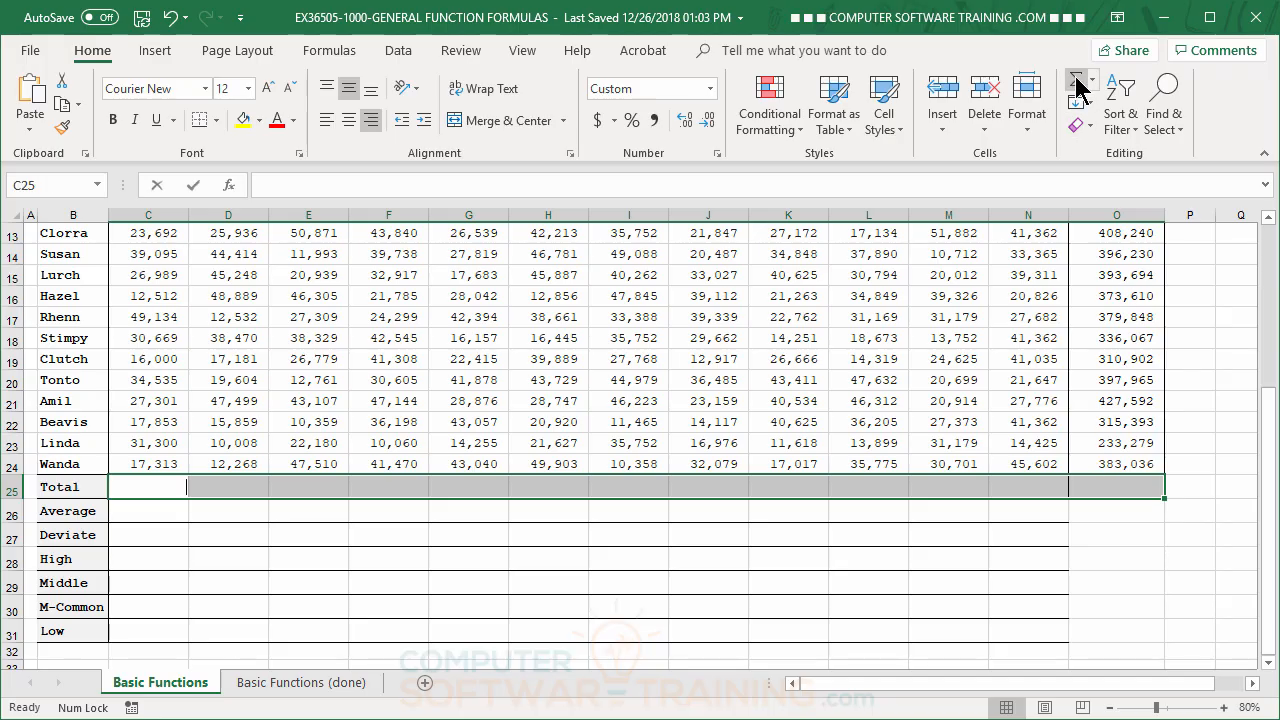
Try to fill the Average row C26:N26 at once with the automatic Average function, and undo it
left_click(144, 512)
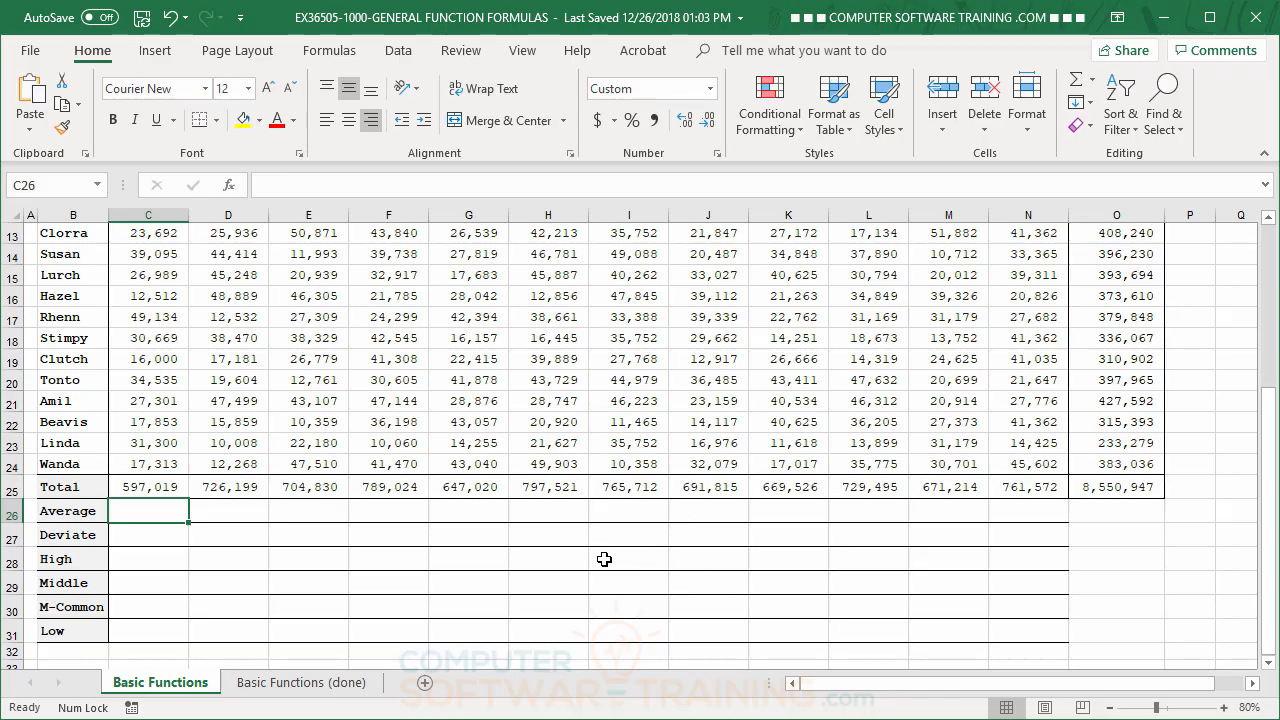
scroll(505, 553, "up", 4)
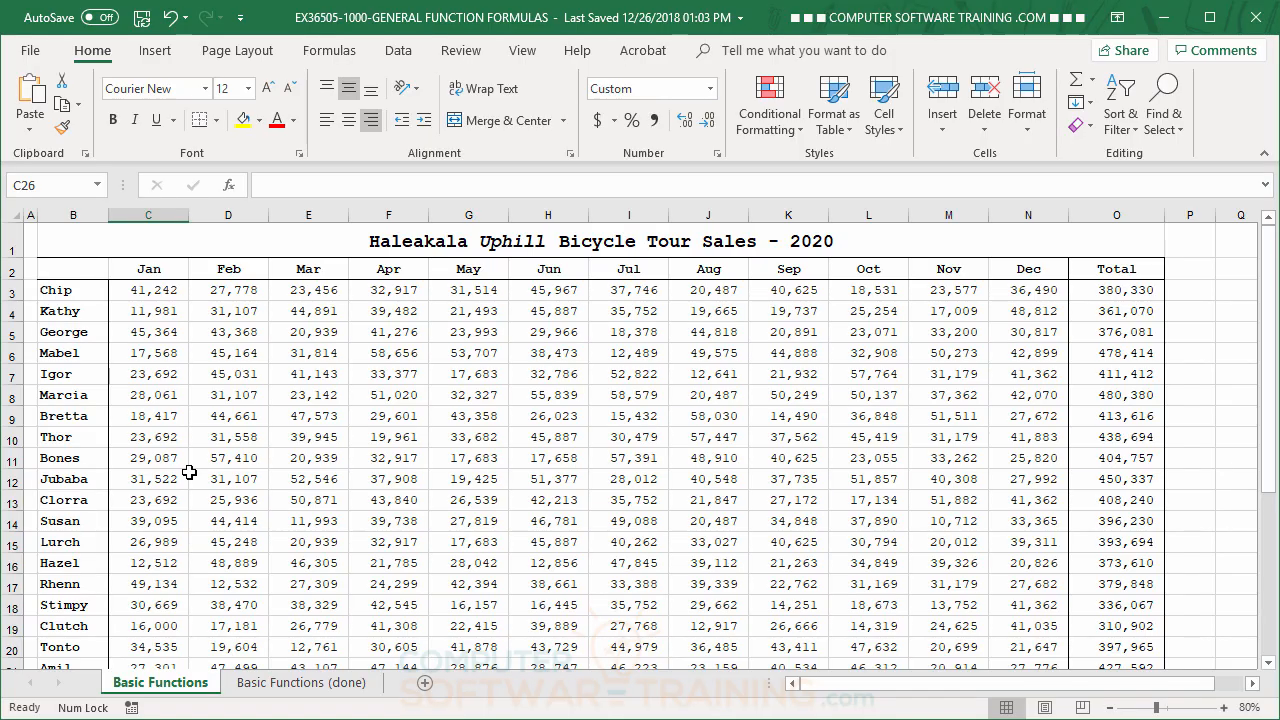
scroll(285, 403, "down", 3)
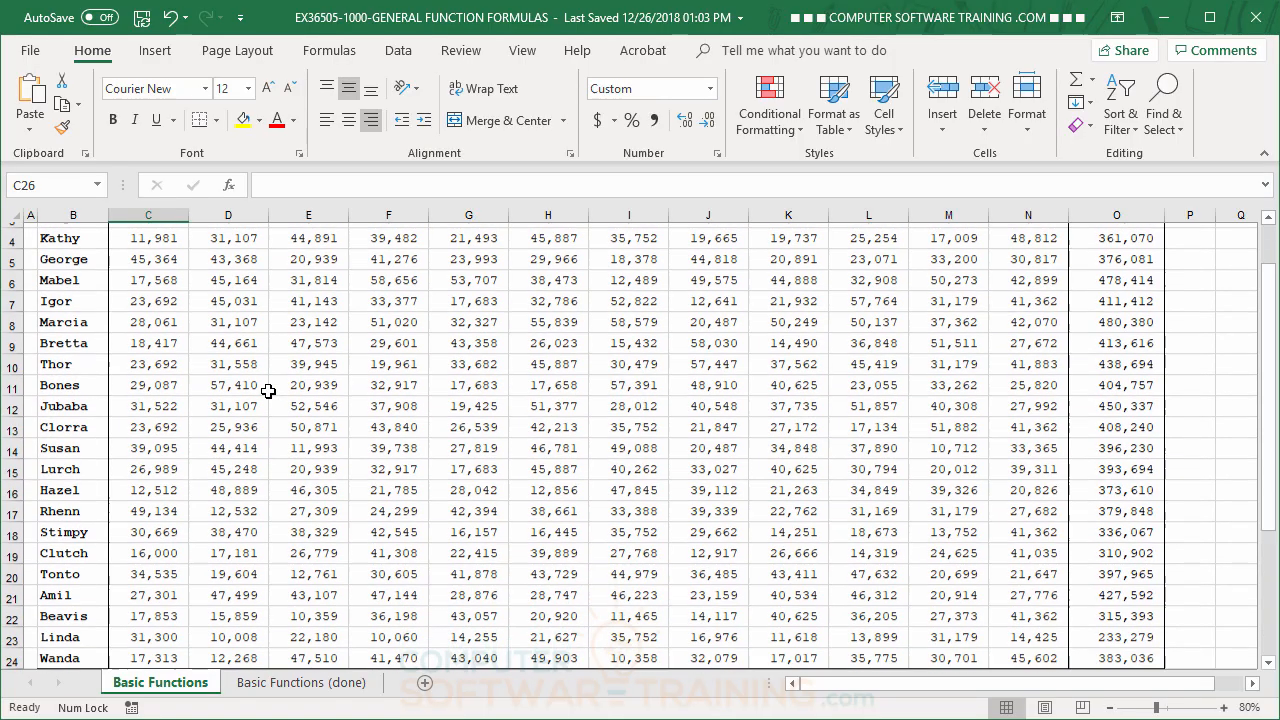
scroll(189, 435, "up", 1)
scroll(189, 435, "up", 2)
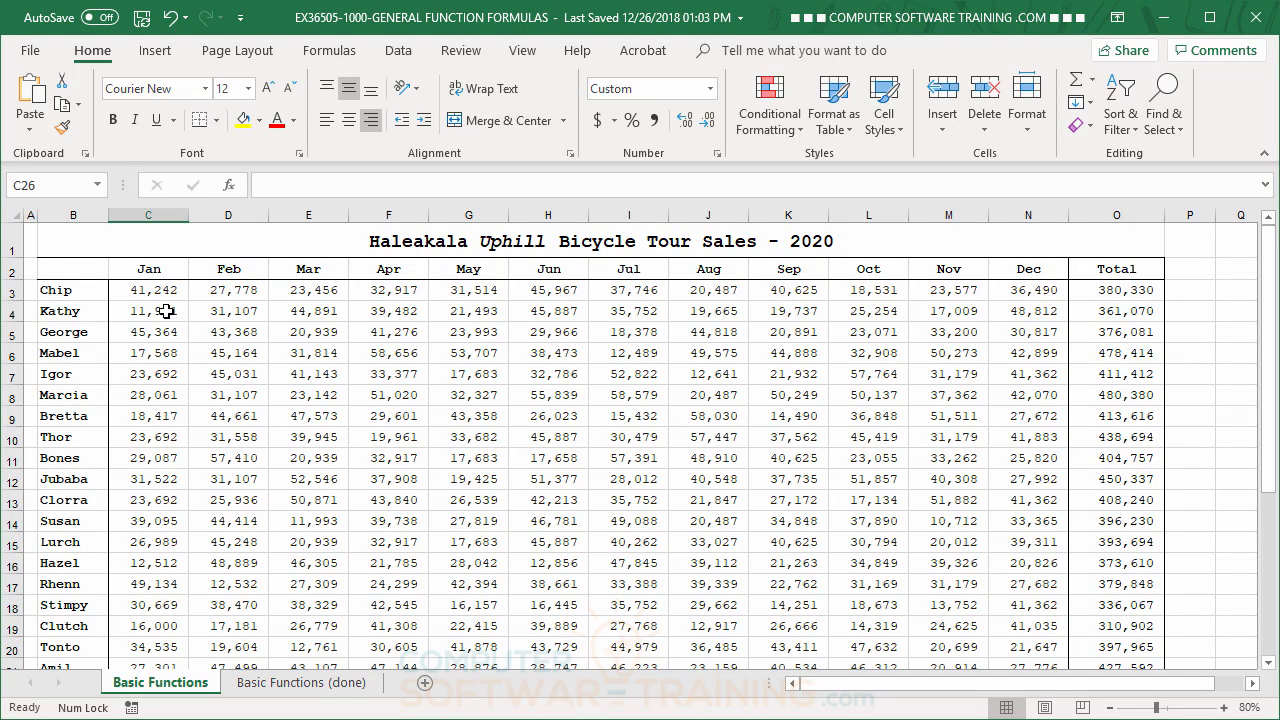
scroll(166, 315, "down", 3)
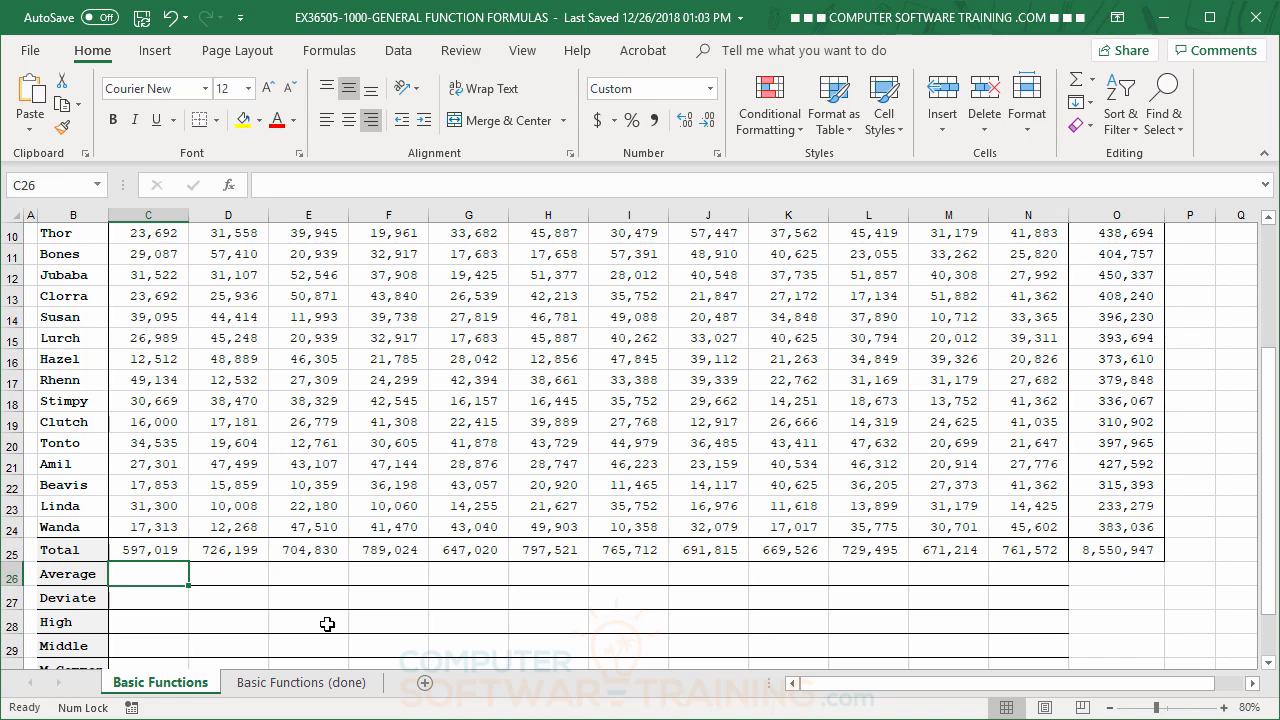
left_click_drag(160, 575, 1016, 569)
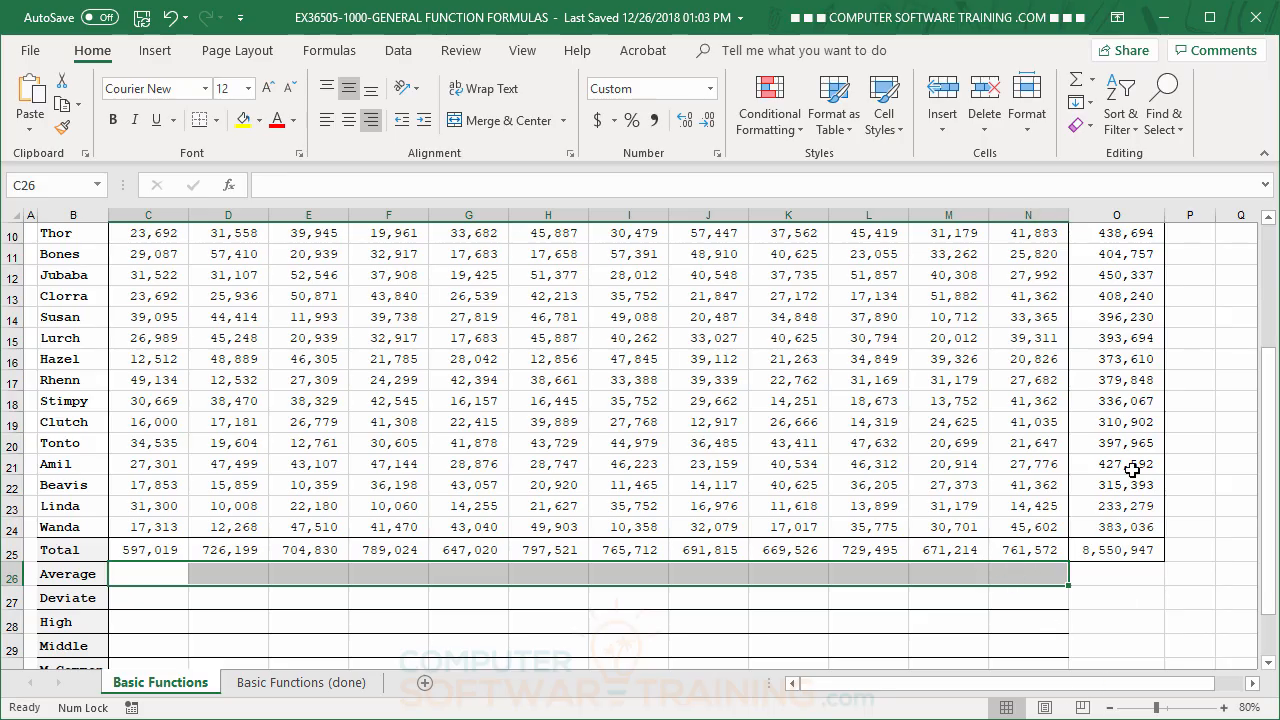
left_click(1095, 88)
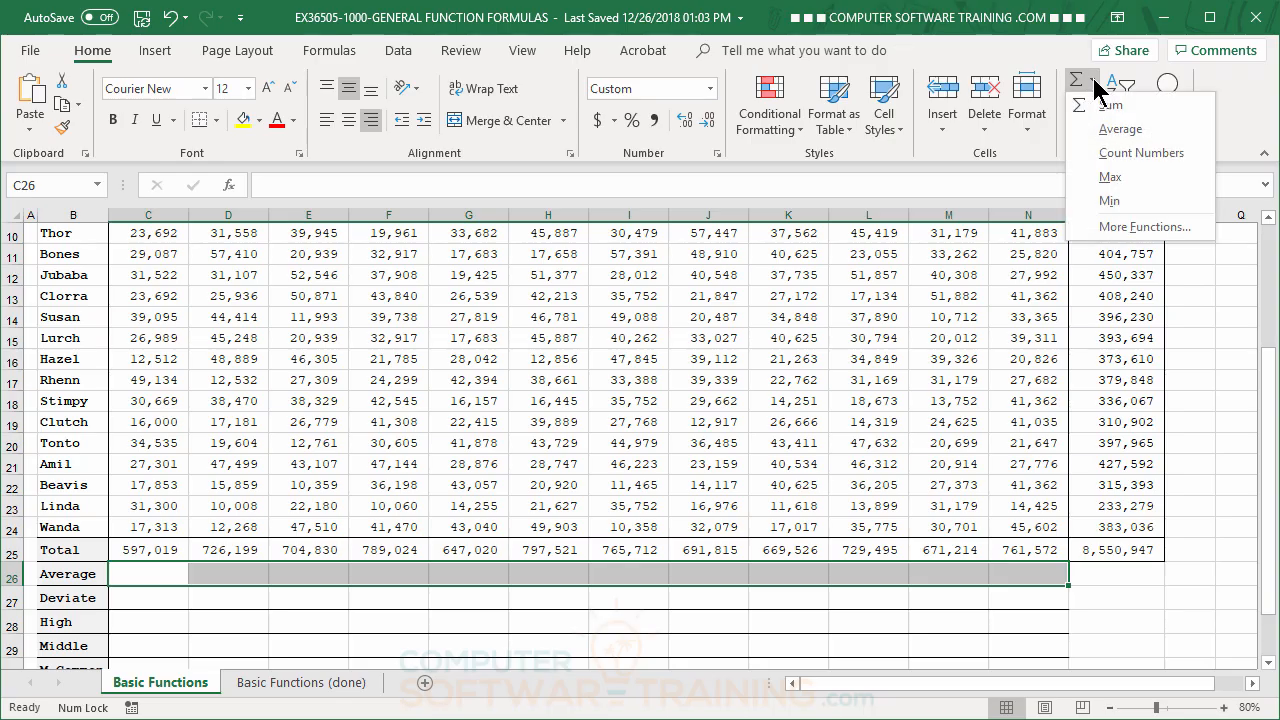
left_click(1119, 130)
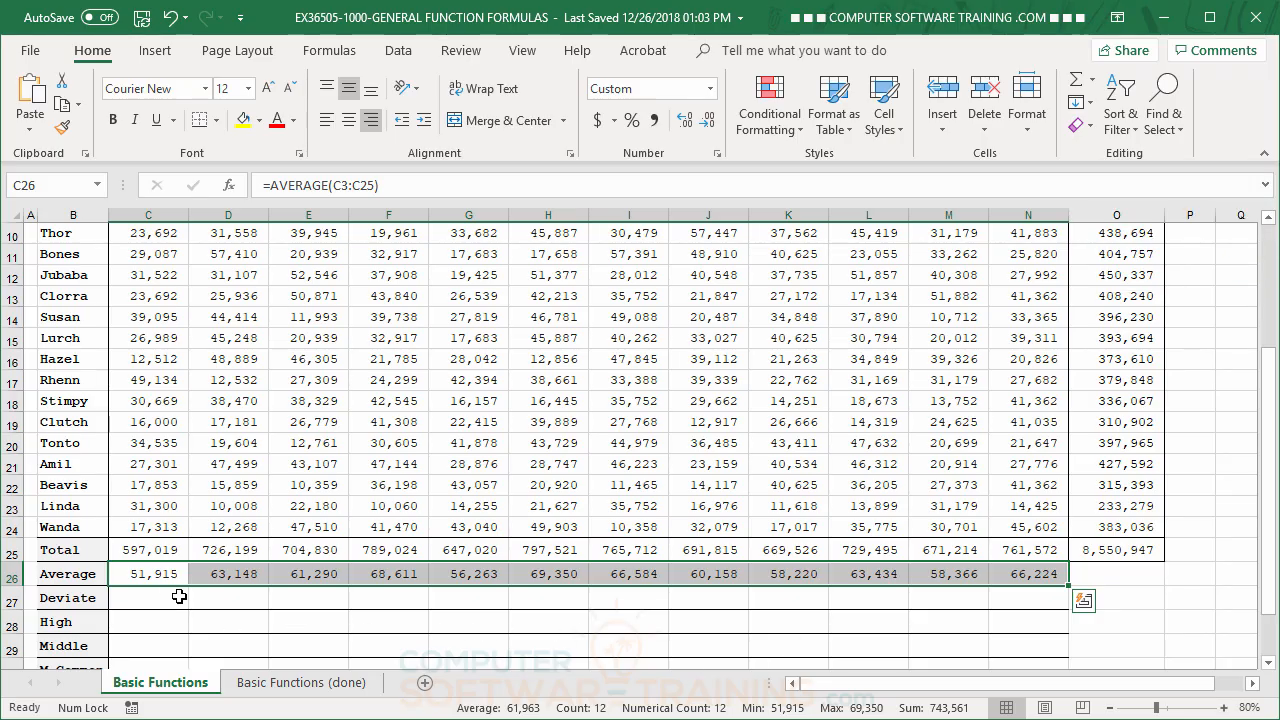
left_click(161, 572)
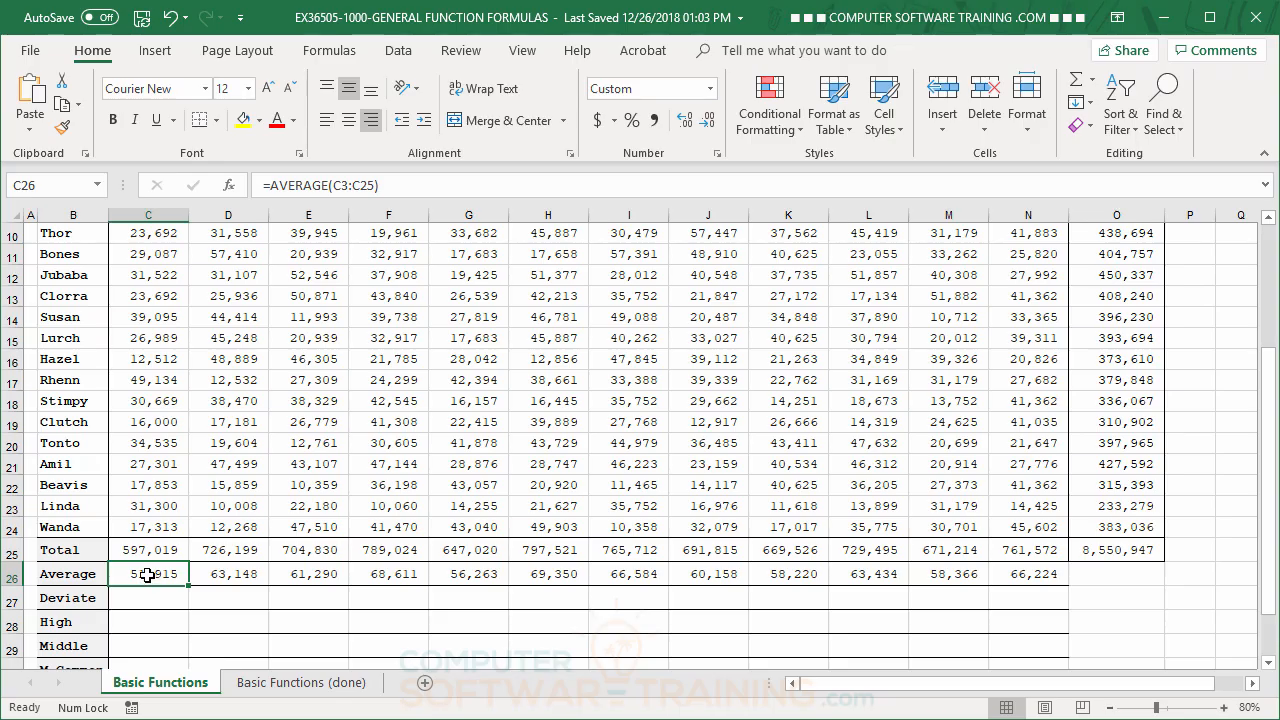
left_click(172, 22)
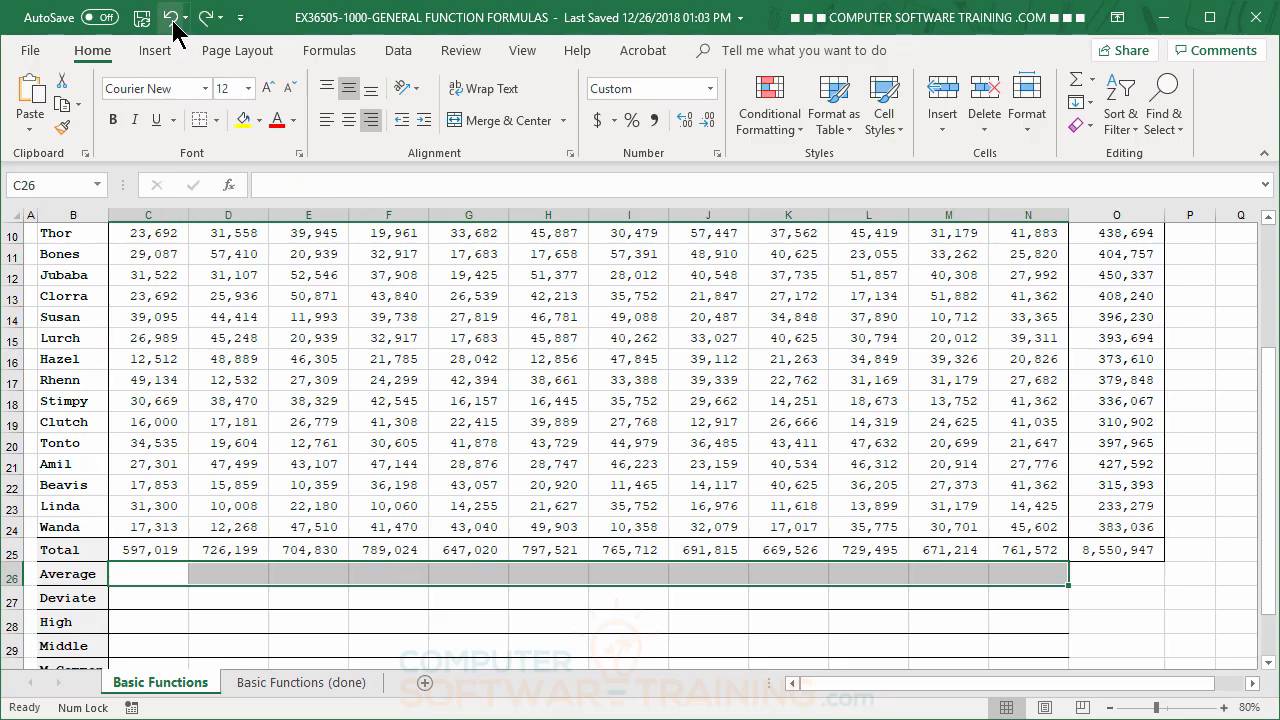
Insert the Average function in C26 with its range corrected to C3:C24, and fill the formula across to N26
left_click(177, 579)
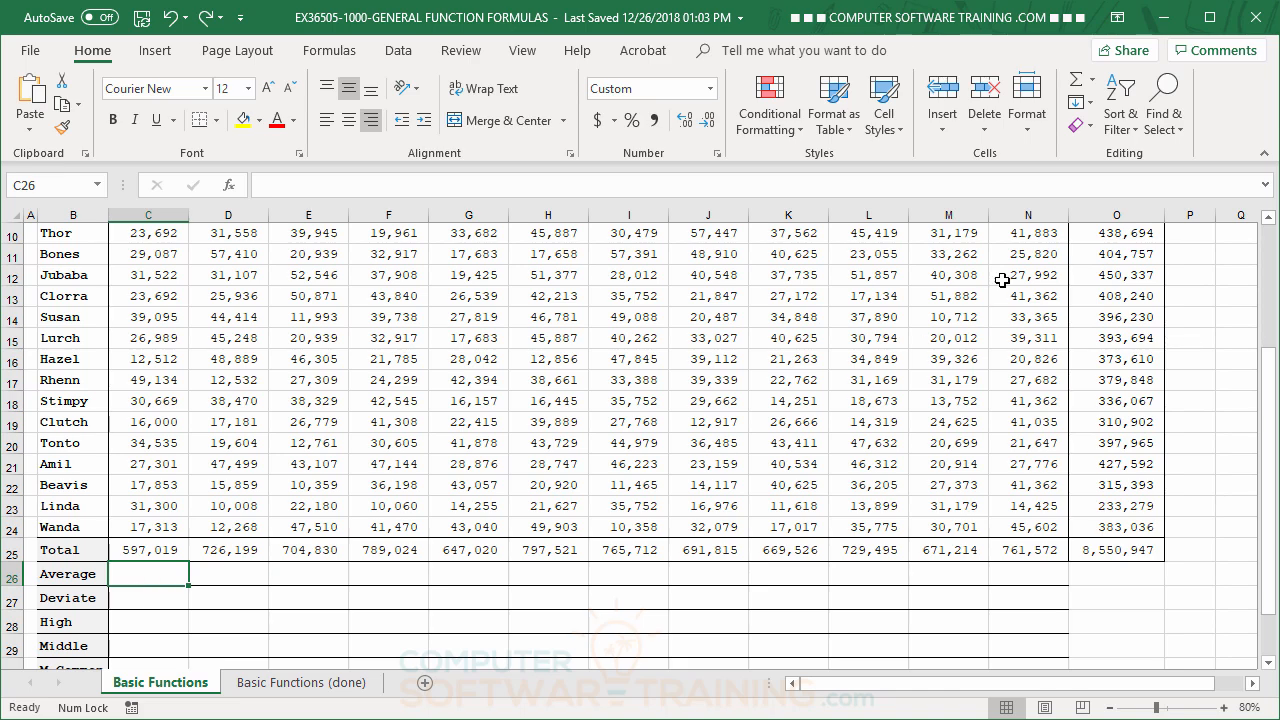
left_click(1092, 79)
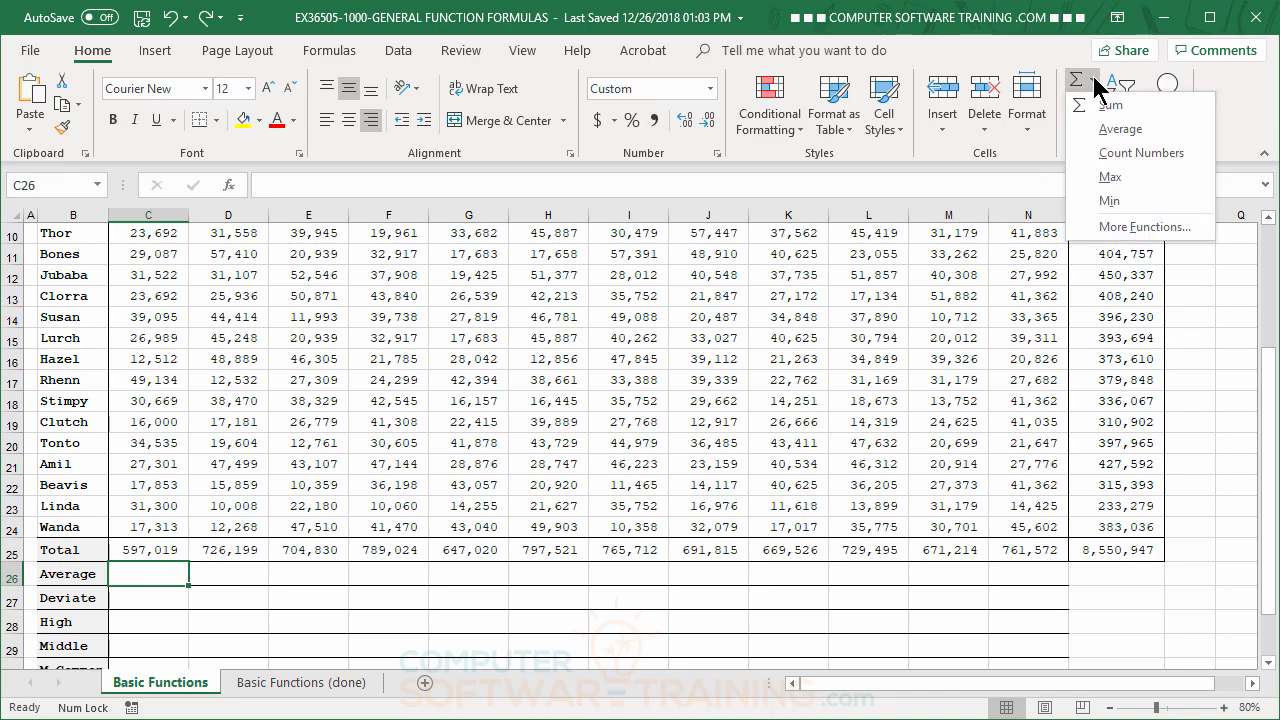
left_click(1111, 129)
scroll(386, 424, "up", 3)
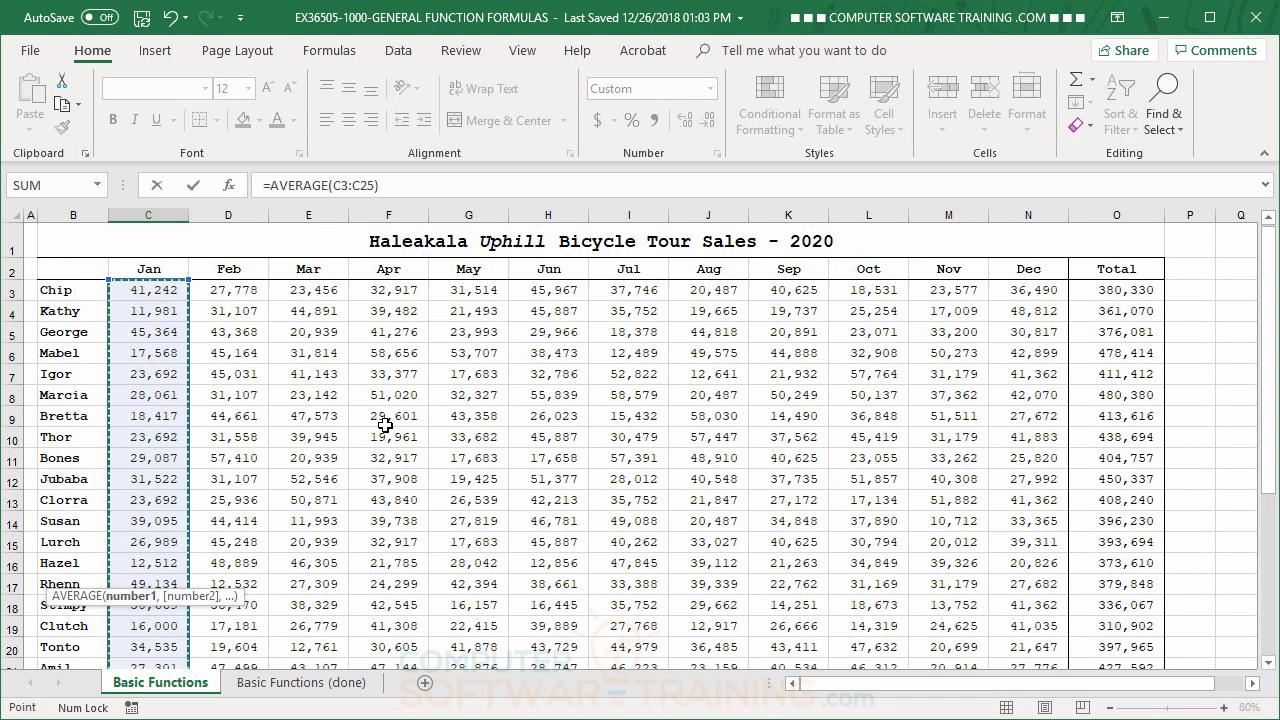
scroll(386, 424, "down", 1)
scroll(373, 424, "up", 1)
scroll(373, 424, "up", 1)
scroll(373, 424, "down", 4)
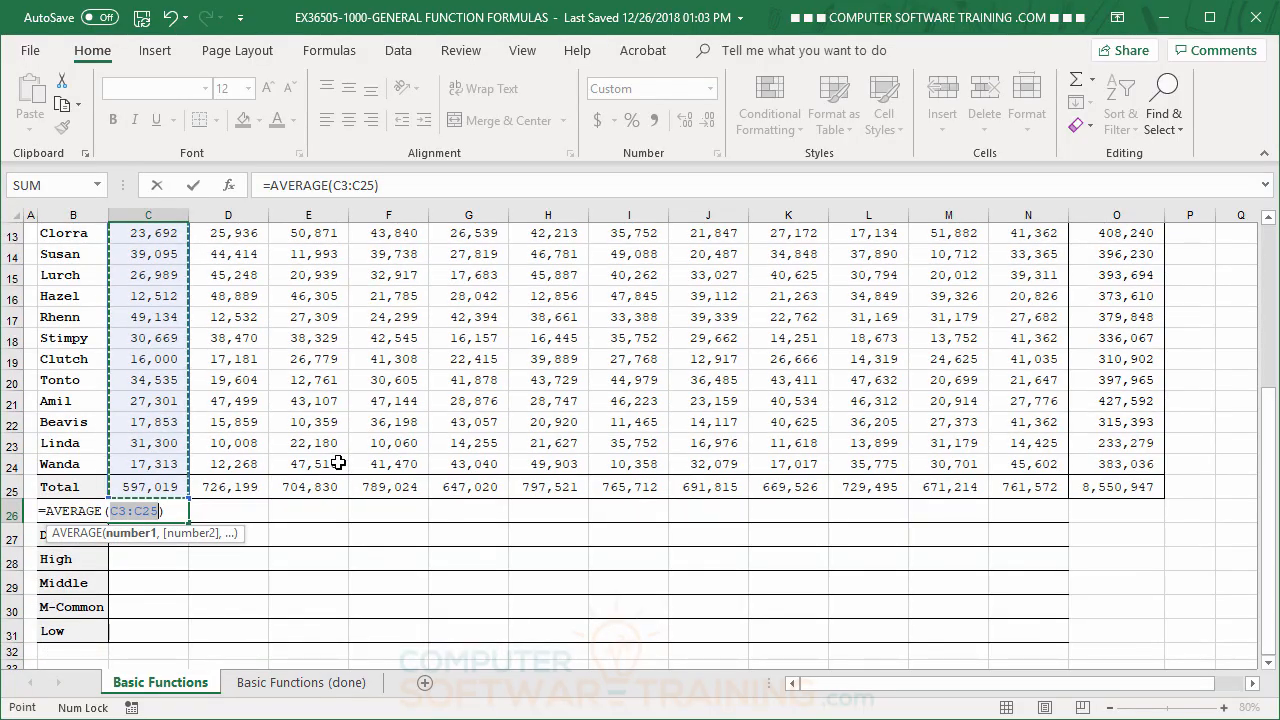
scroll(340, 465, "up", 3)
scroll(340, 465, "up", 1)
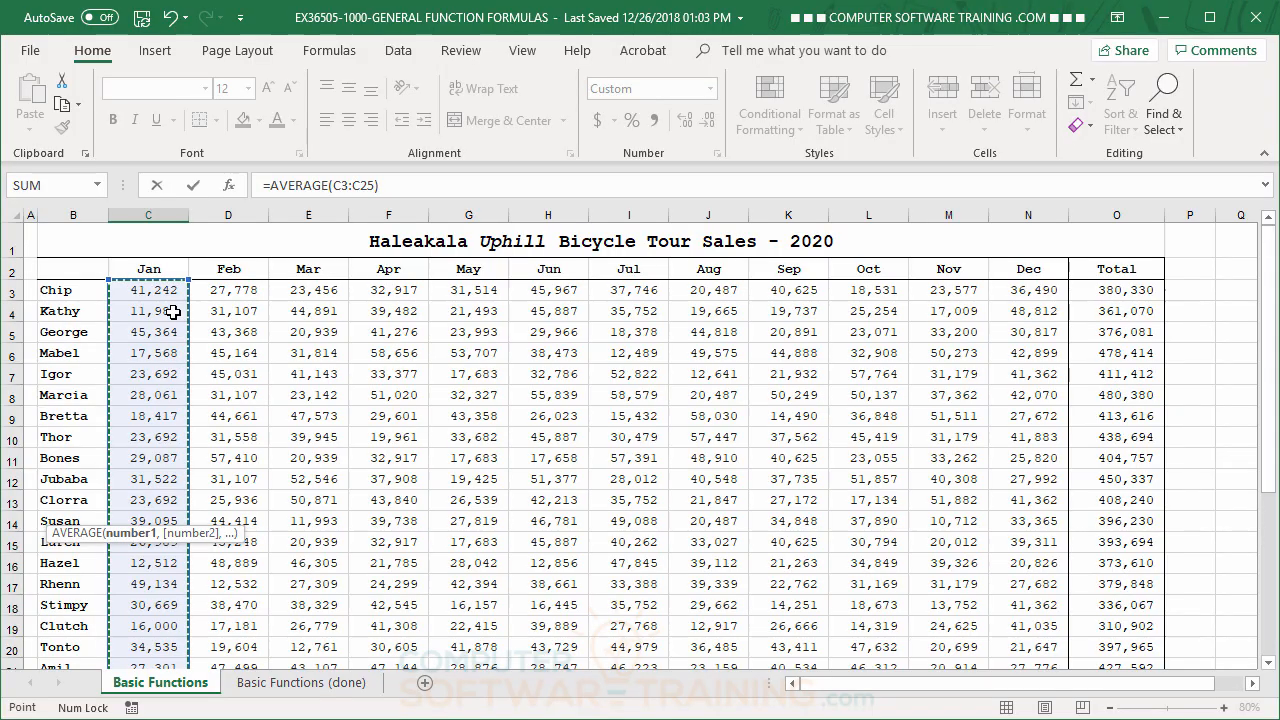
left_click_drag(160, 292, 159, 508)
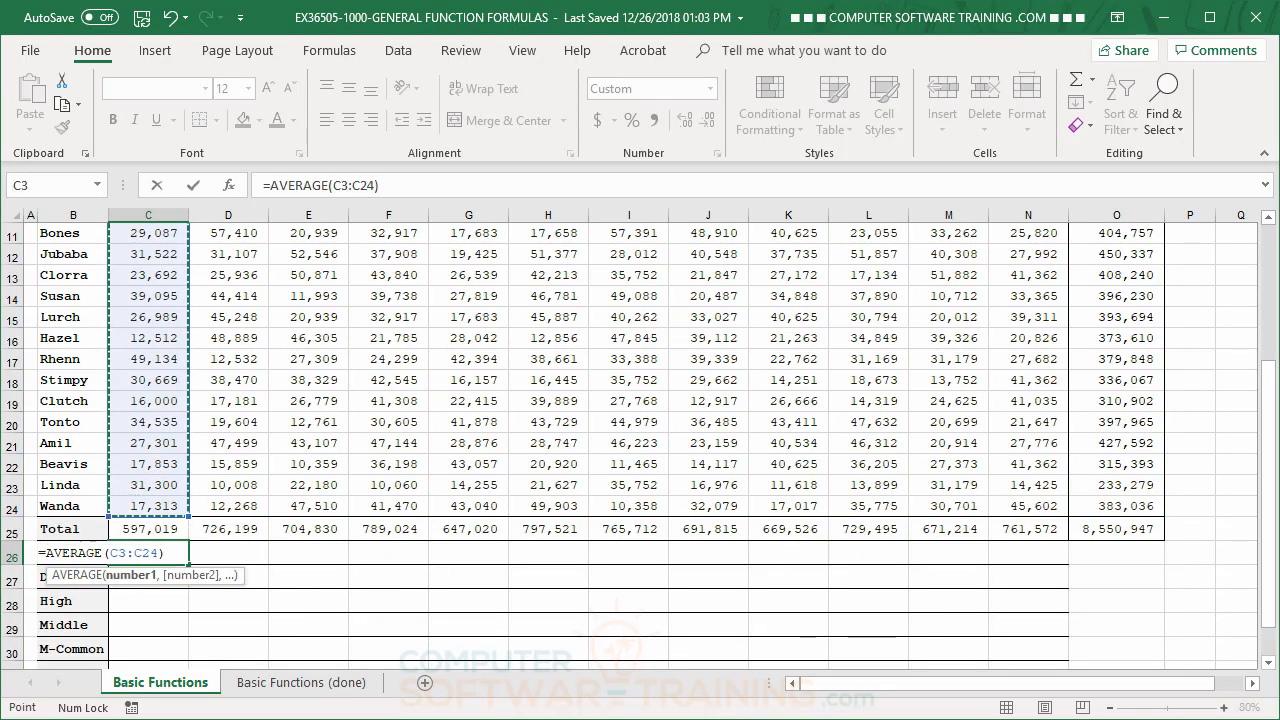
key("Return")
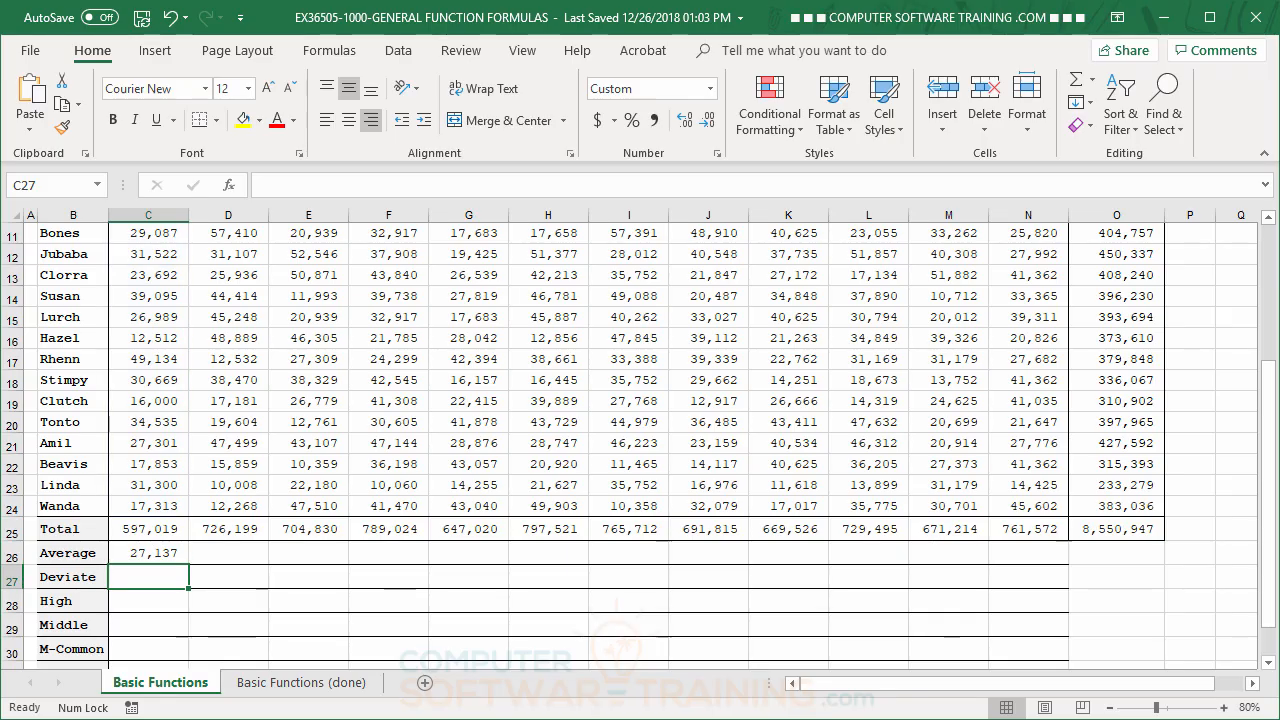
left_click(129, 557)
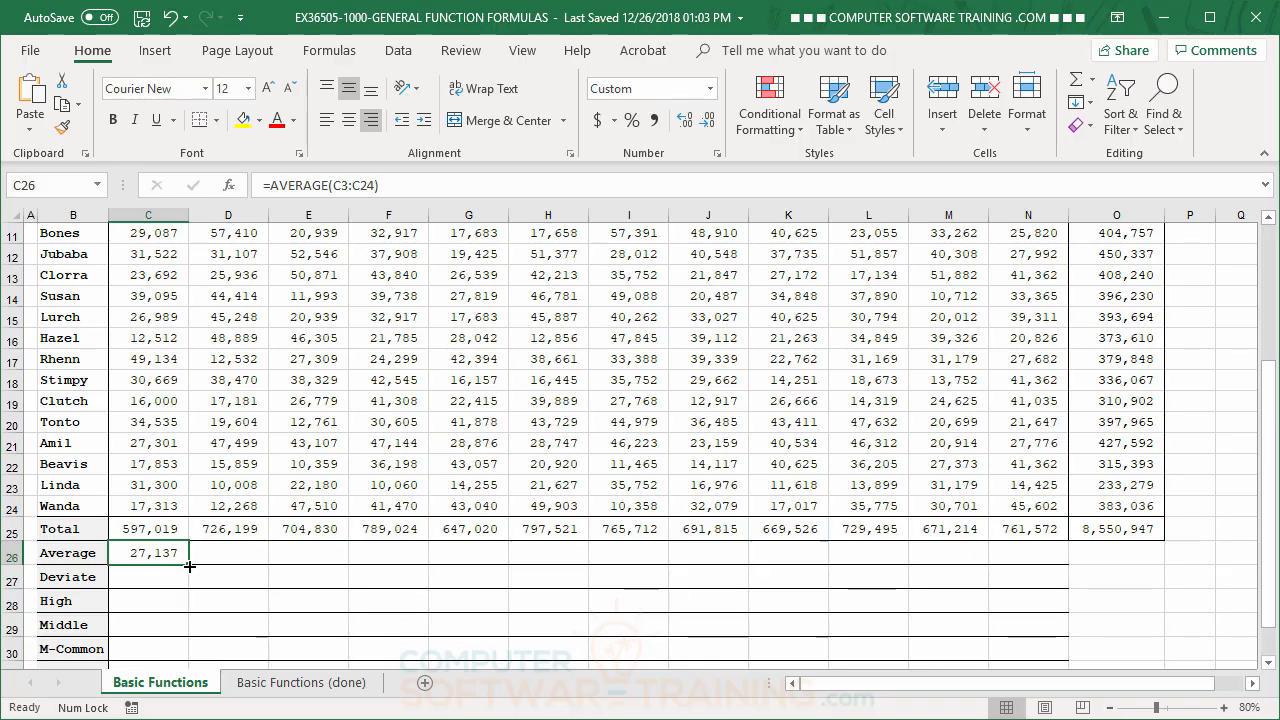
left_click_drag(190, 566, 1058, 572)
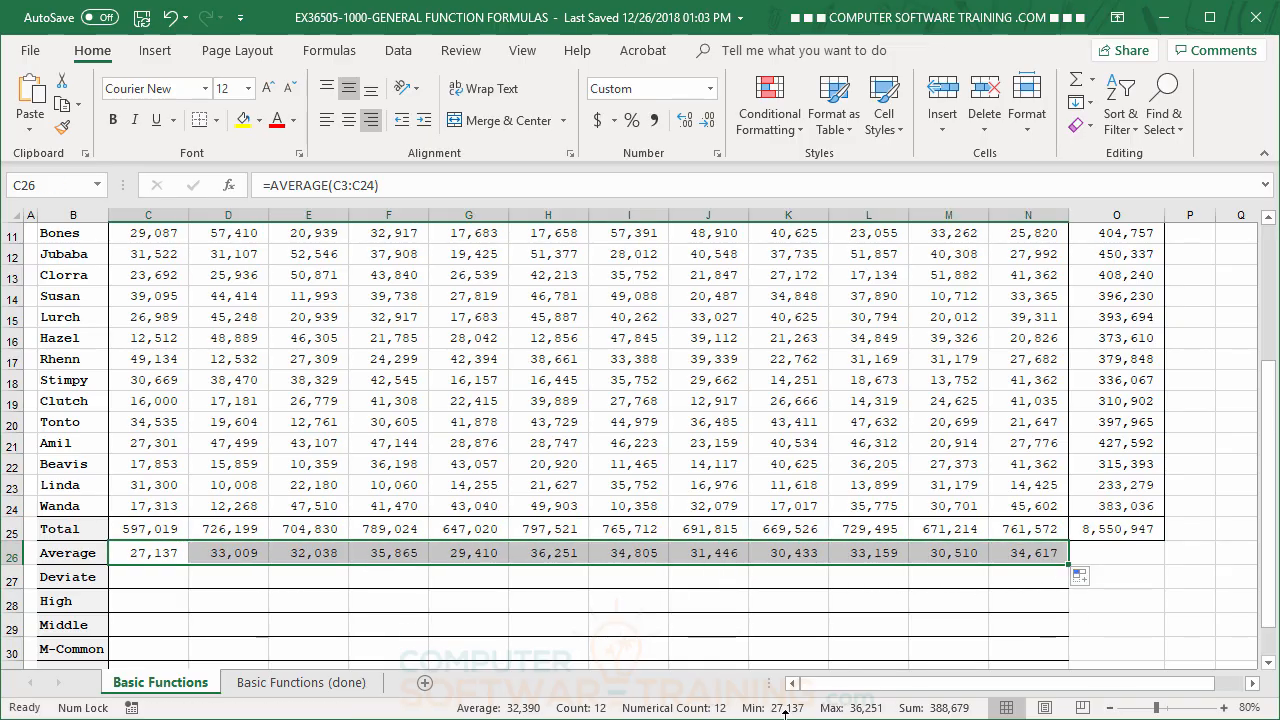
Enter the STDEV.P function over C3:C24 in the Deviate cell C27, and fill the formula across to N27
left_click(166, 577)
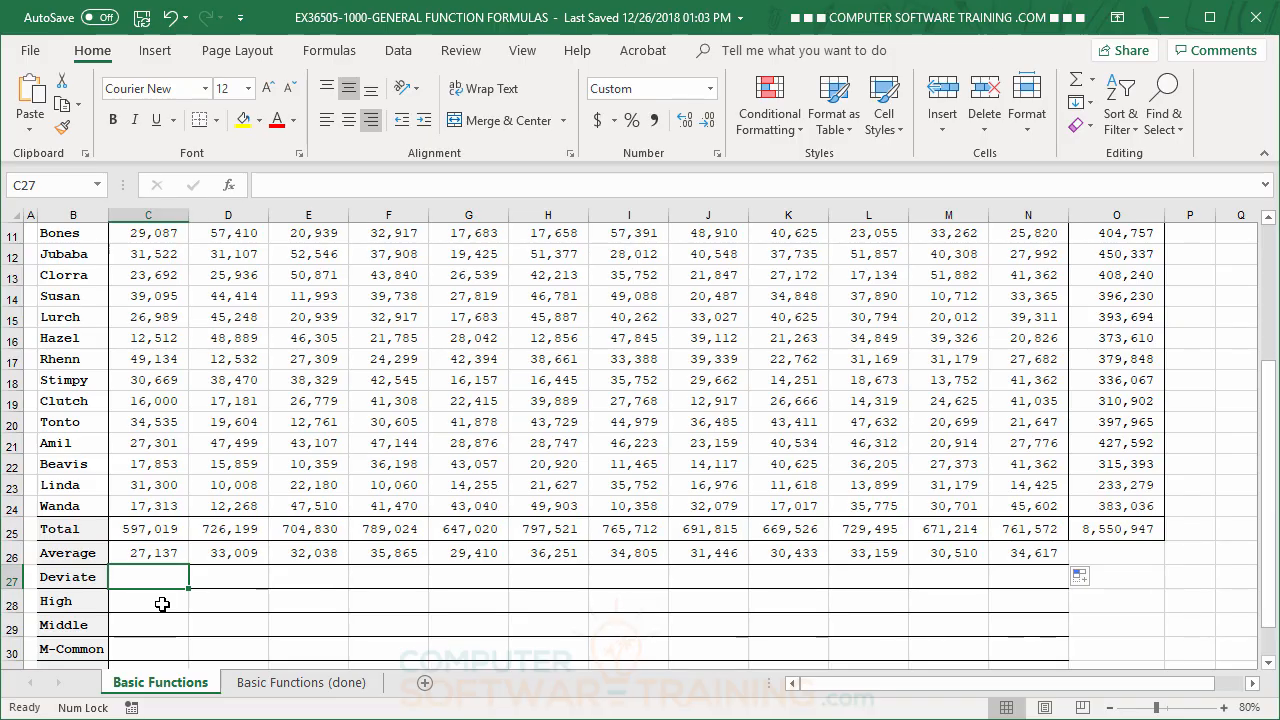
type("=")
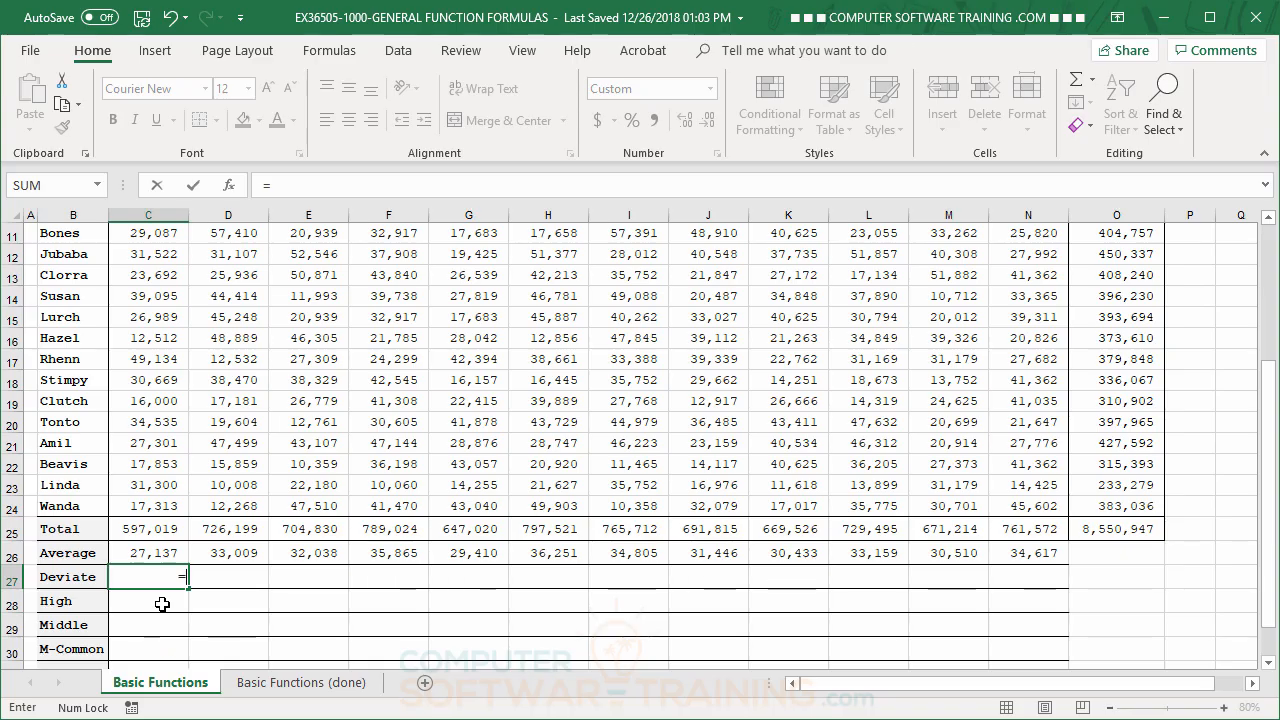
type("st")
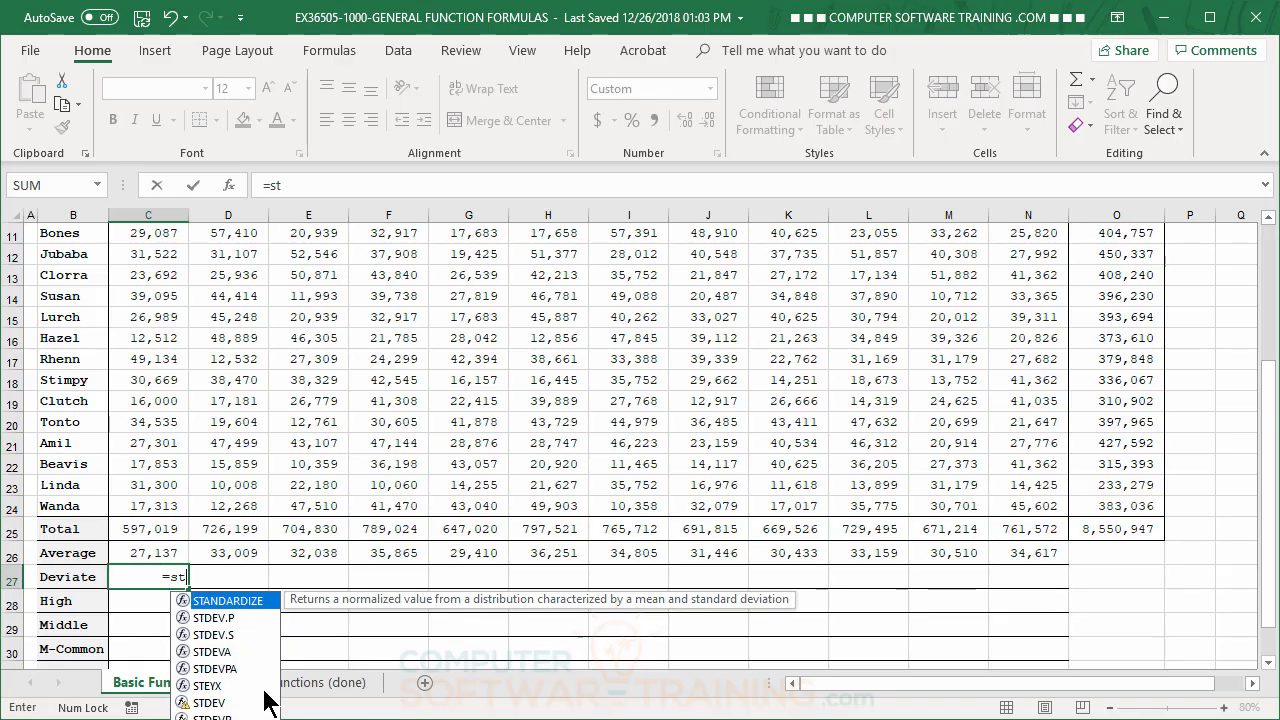
double_click(210, 620)
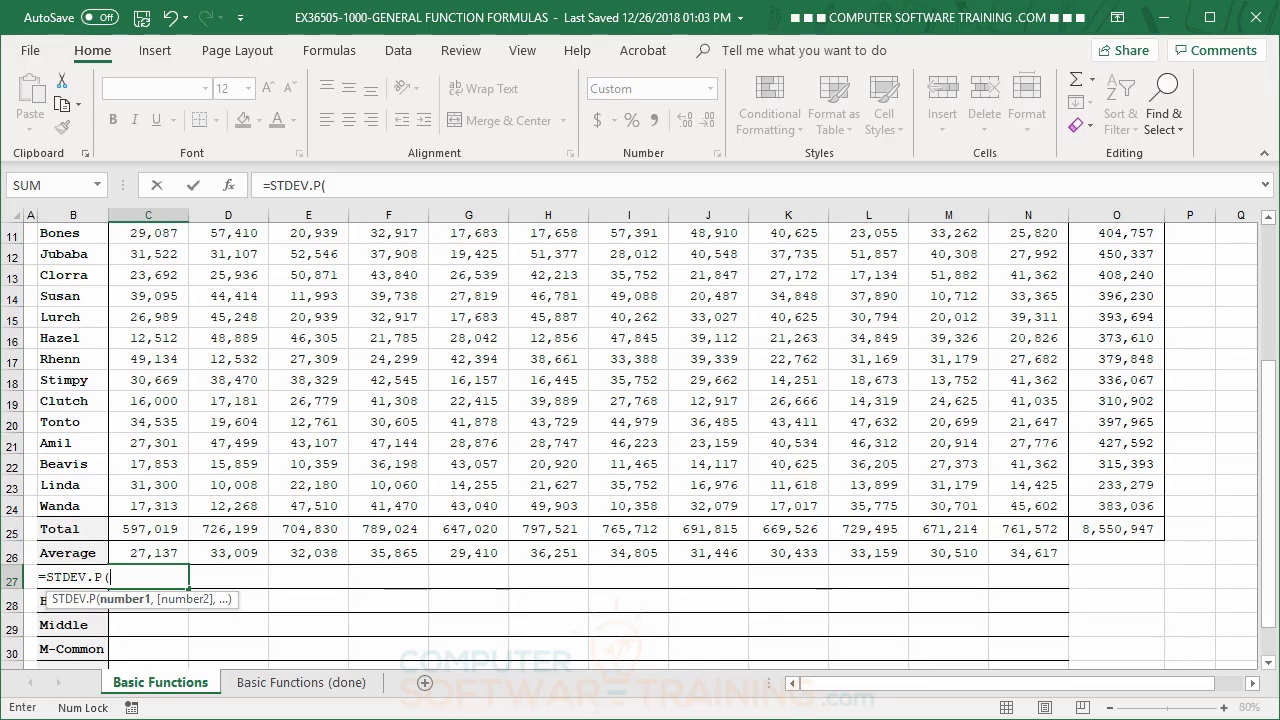
scroll(300, 490, "up", 3)
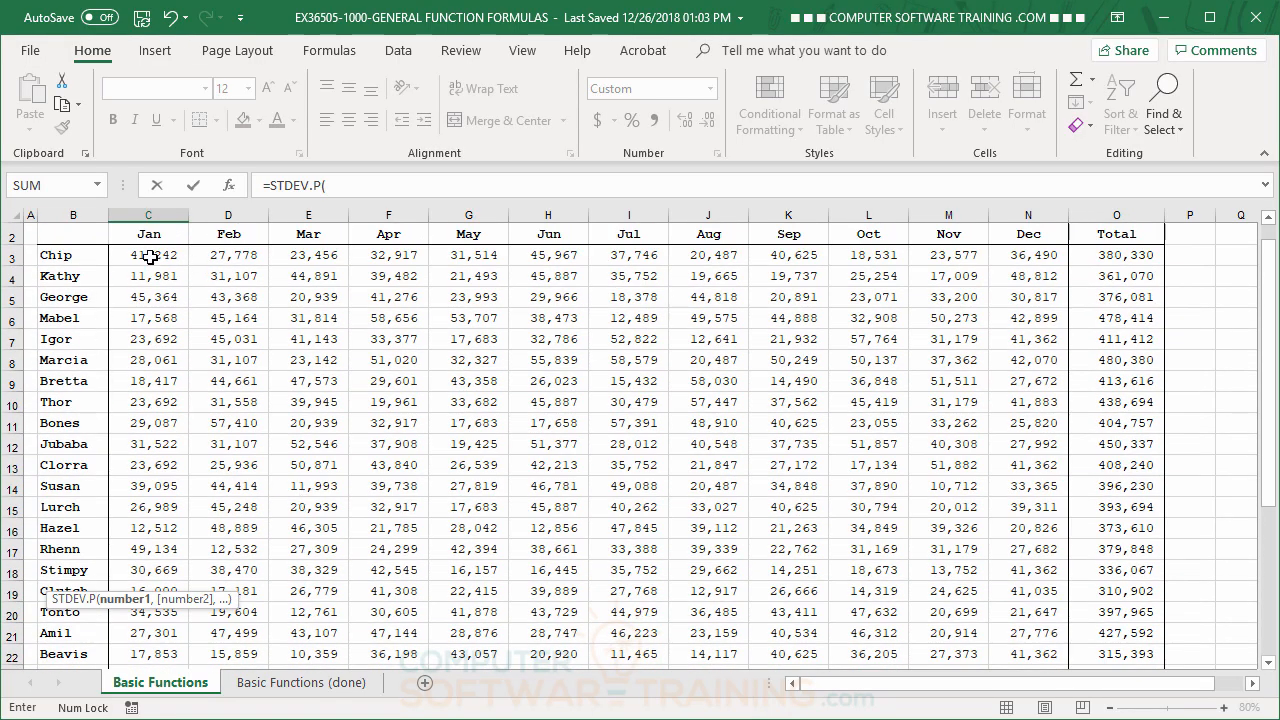
left_click_drag(148, 257, 141, 612)
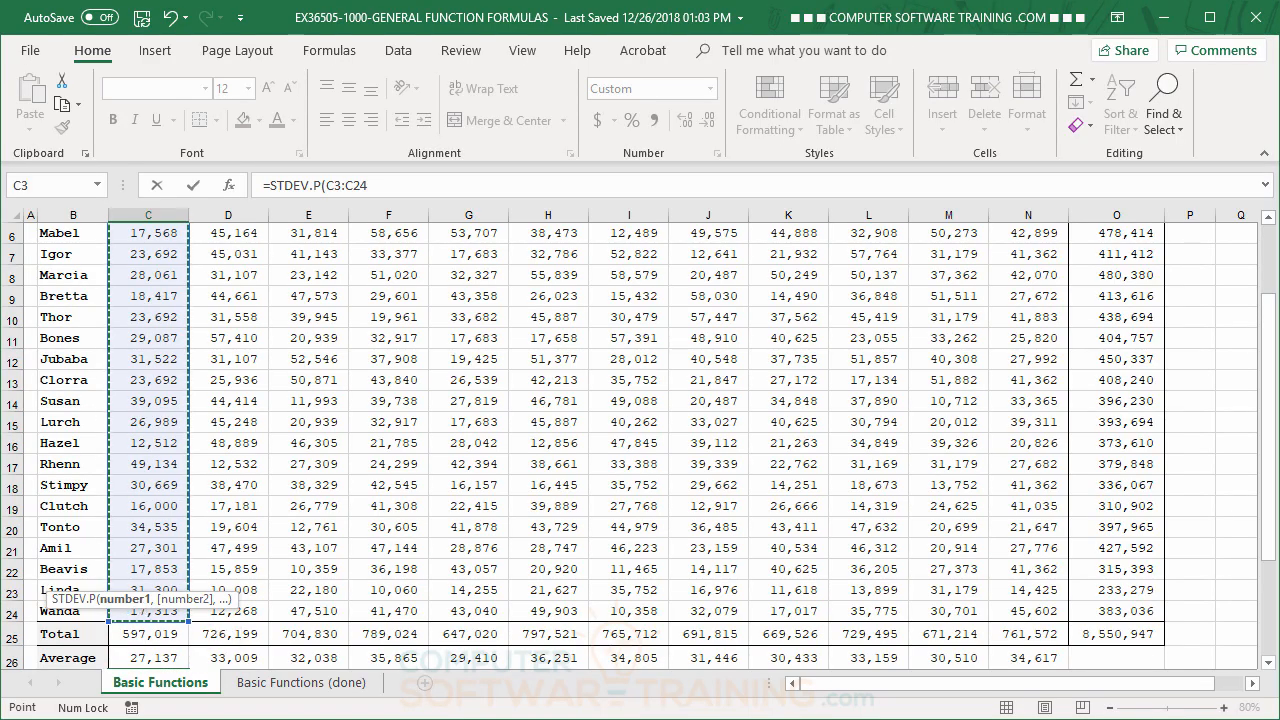
key("Return")
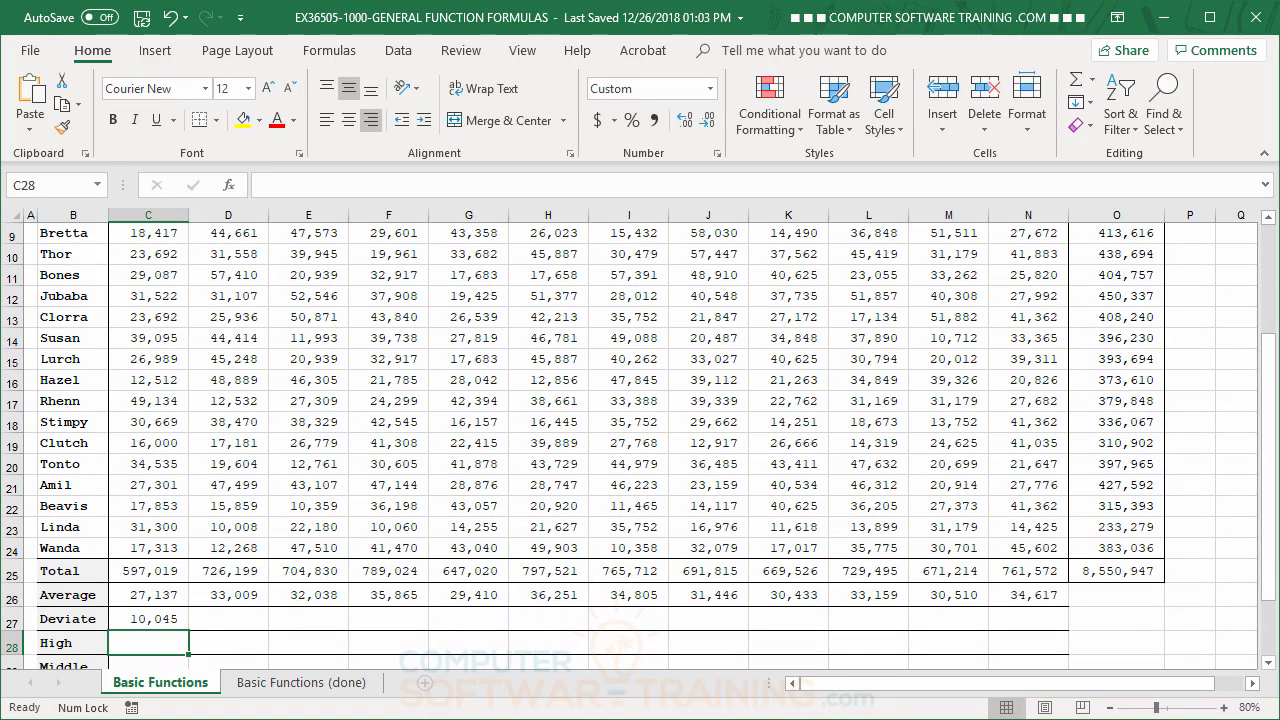
left_click(172, 621)
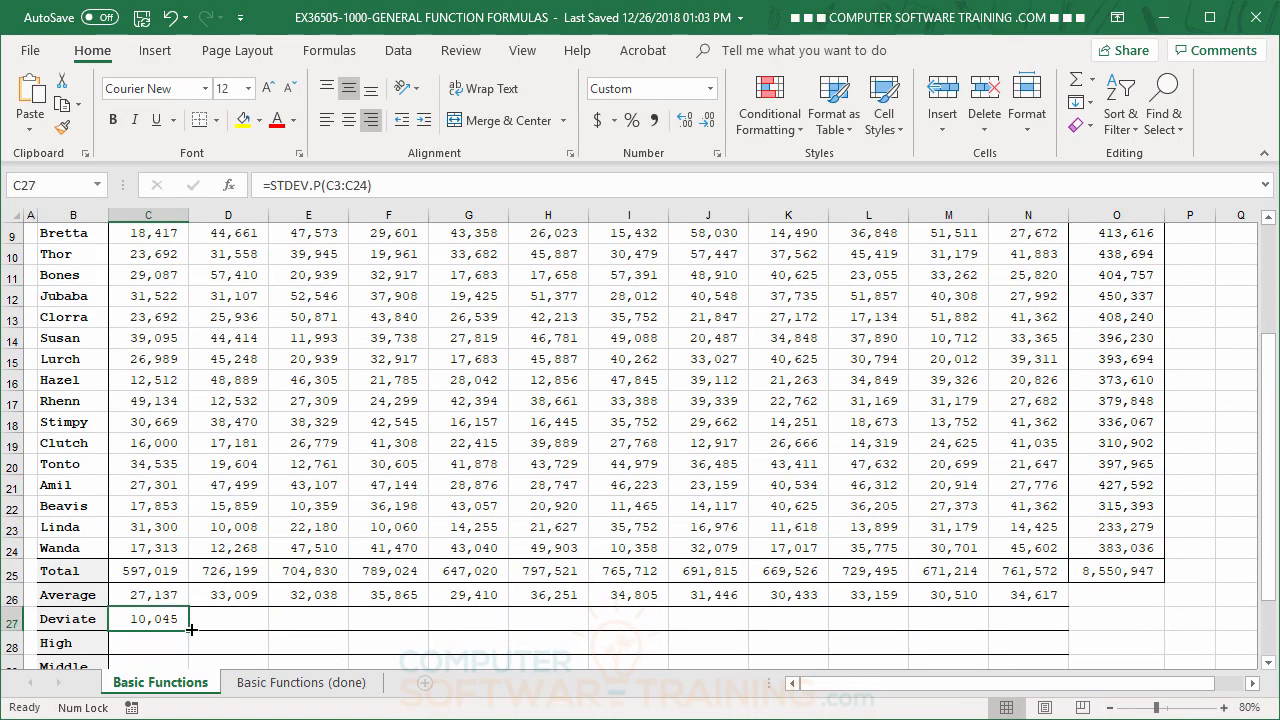
left_click_drag(188, 630, 1036, 650)
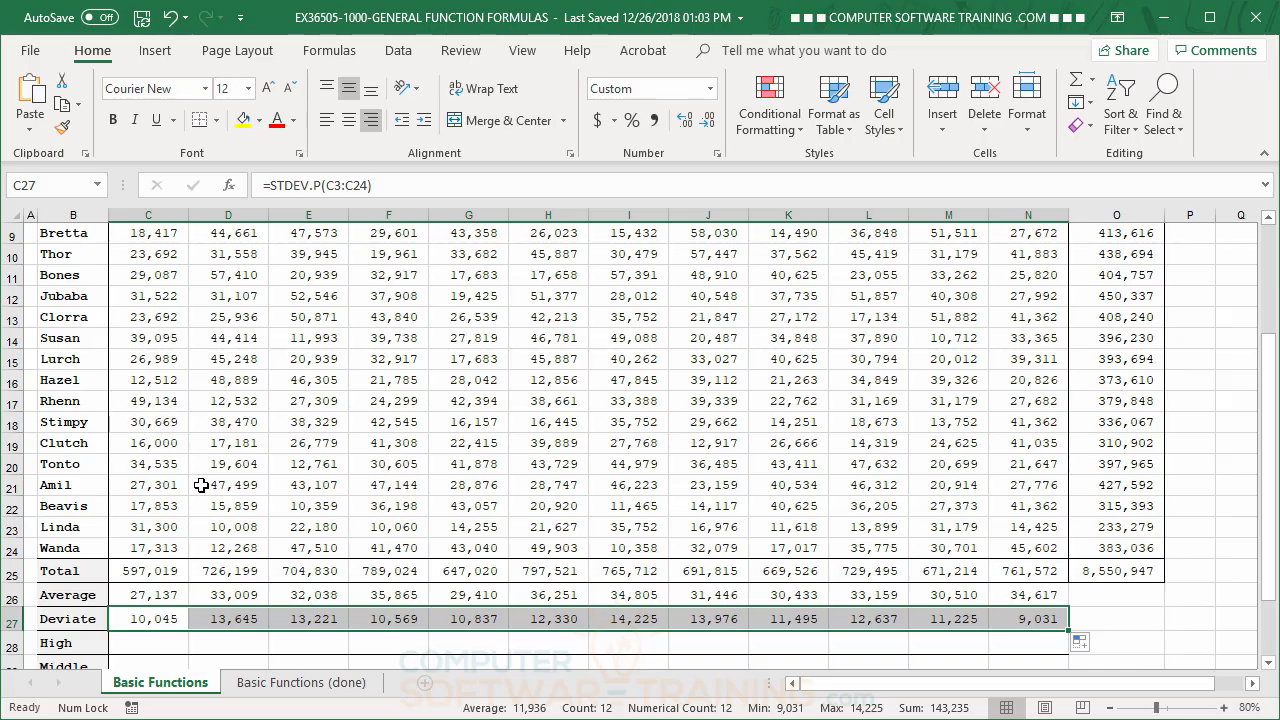
scroll(192, 481, "up", 1)
scroll(192, 481, "up", 1)
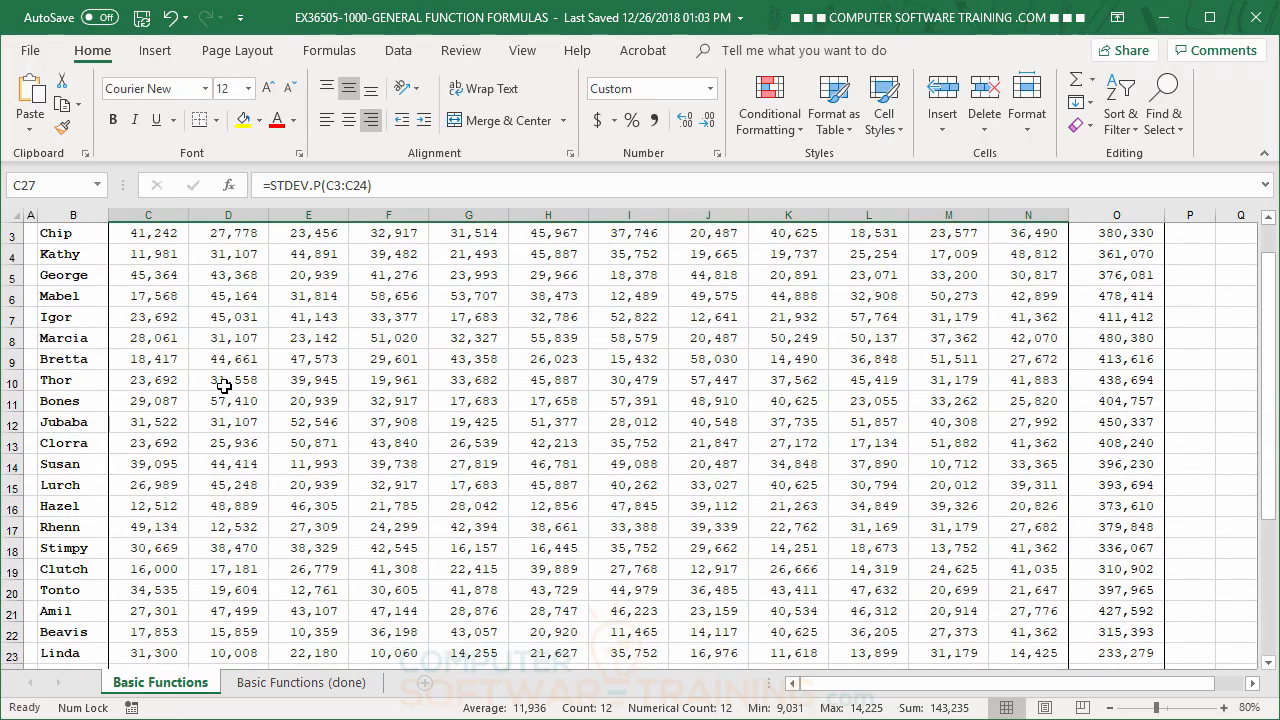
scroll(221, 405, "up", 1)
scroll(221, 405, "down", 2)
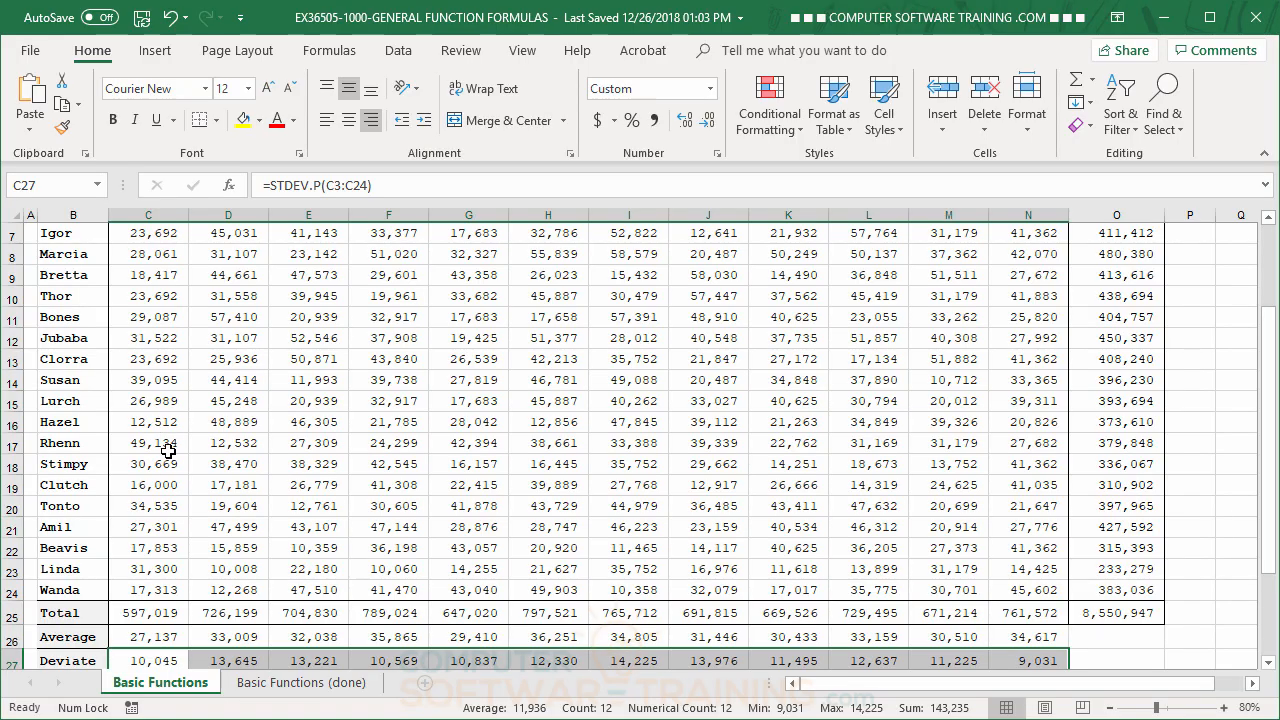
scroll(167, 451, "down", 1)
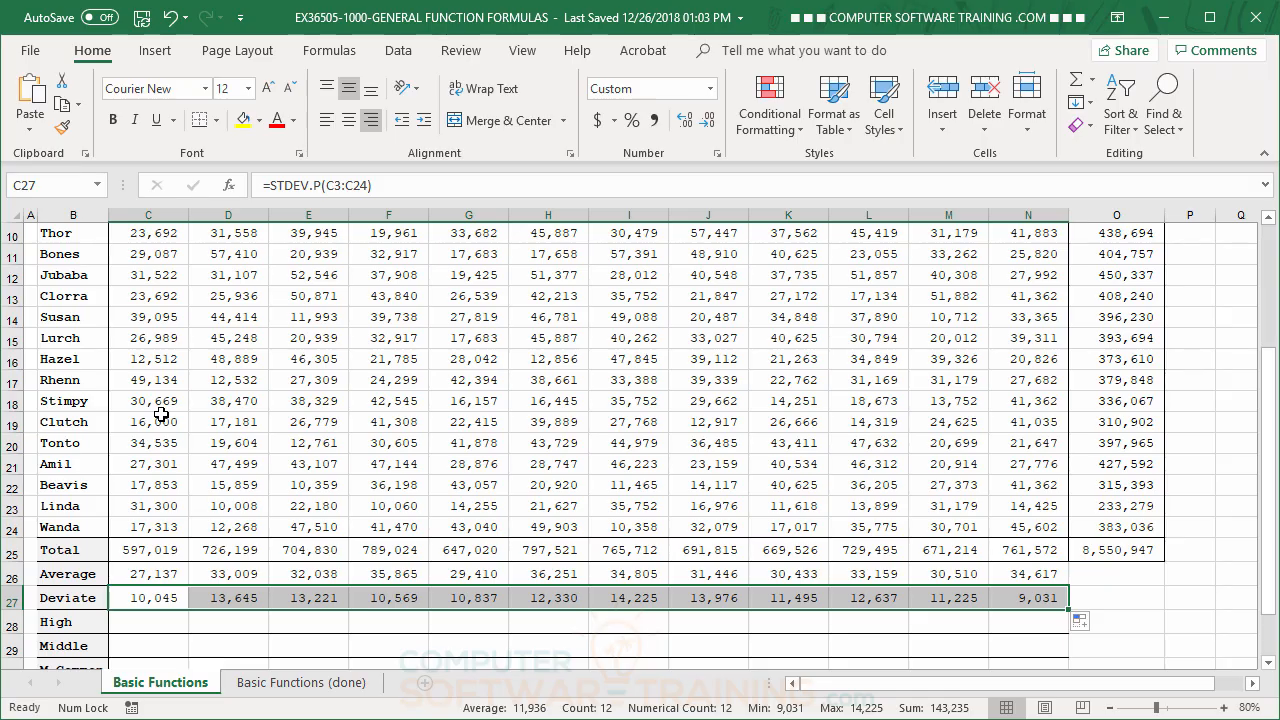
left_click(240, 427)
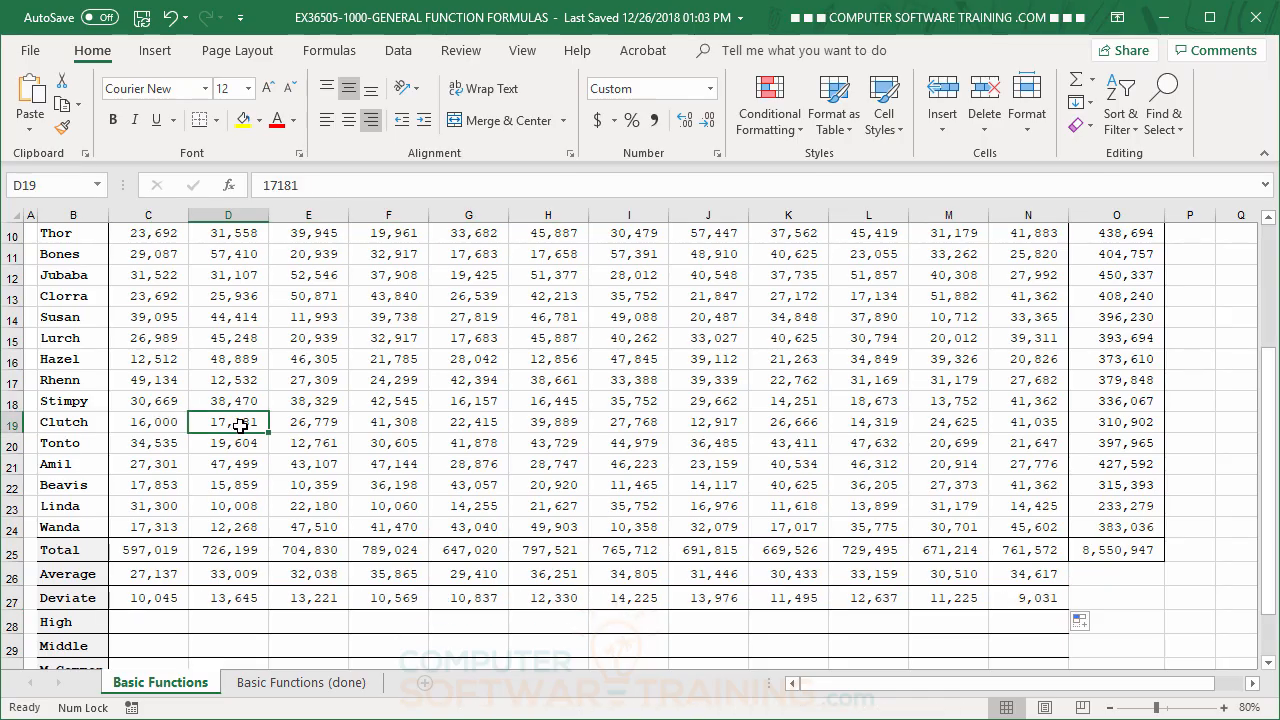
Insert the automatic Max function in the High cell C28 with its range corrected to C3:C24
left_click(150, 632)
scroll(157, 486, "up", 1)
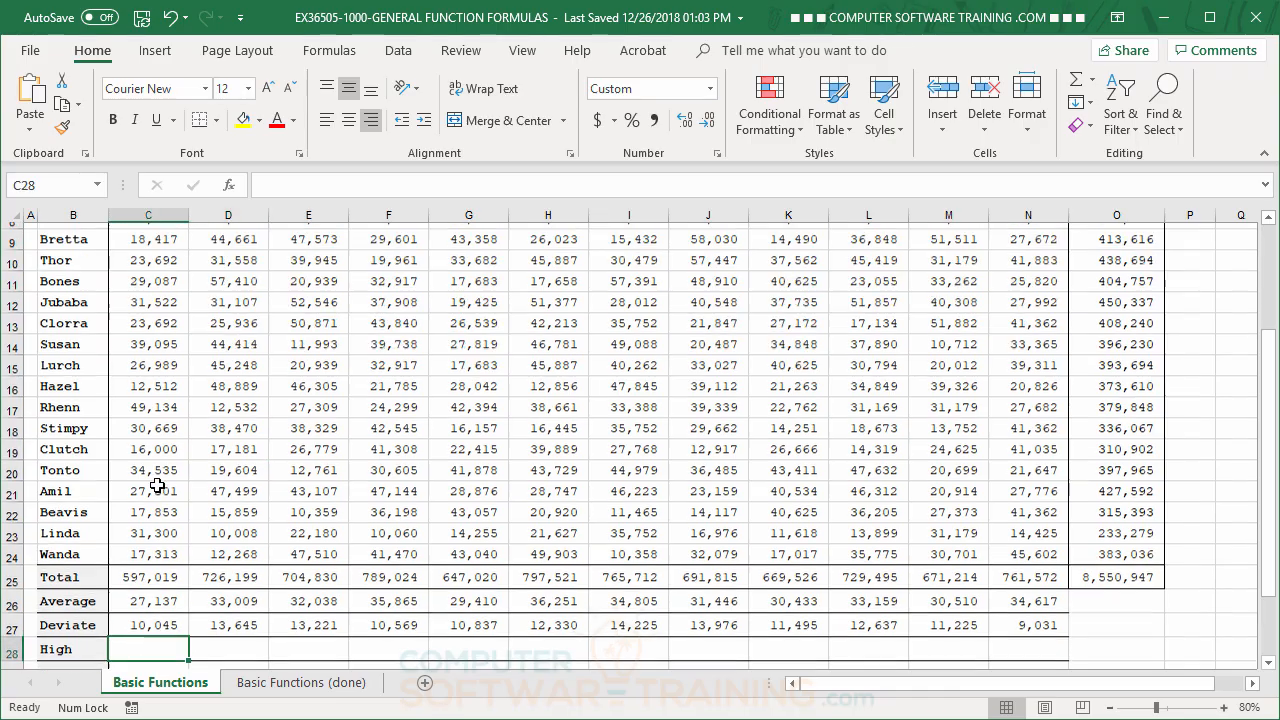
scroll(157, 486, "up", 3)
scroll(150, 486, "down", 3)
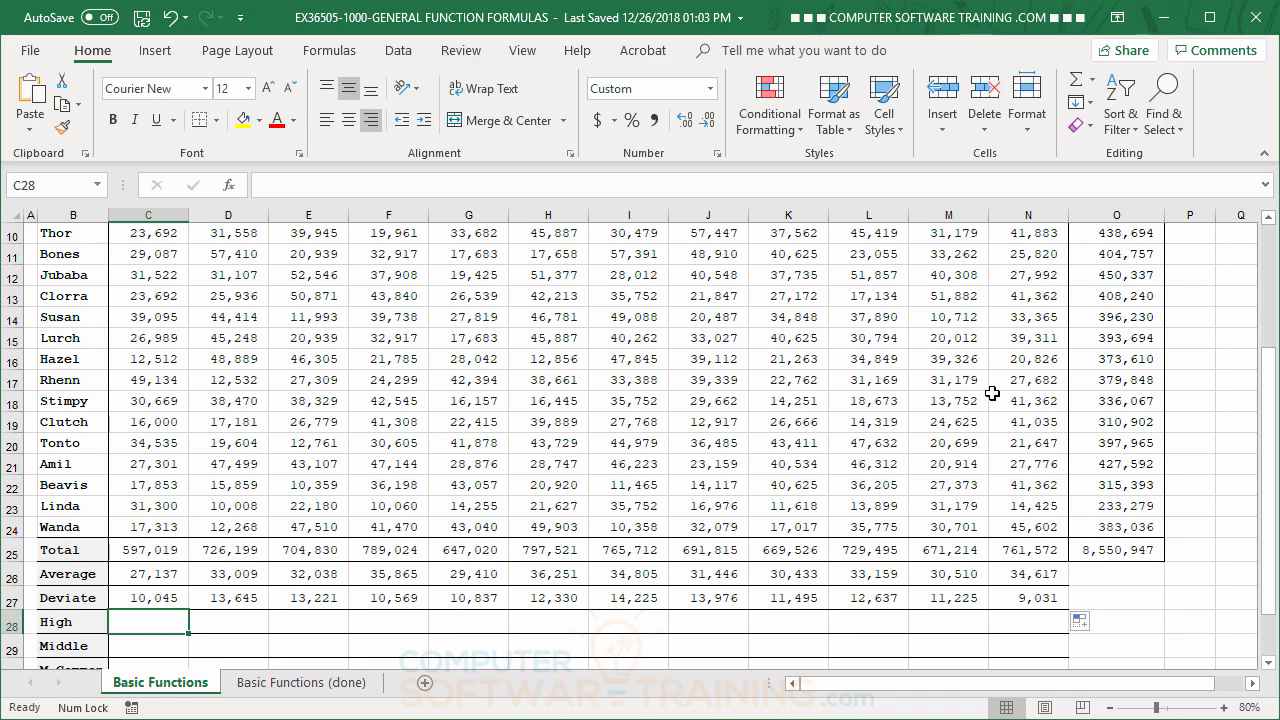
left_click(1091, 80)
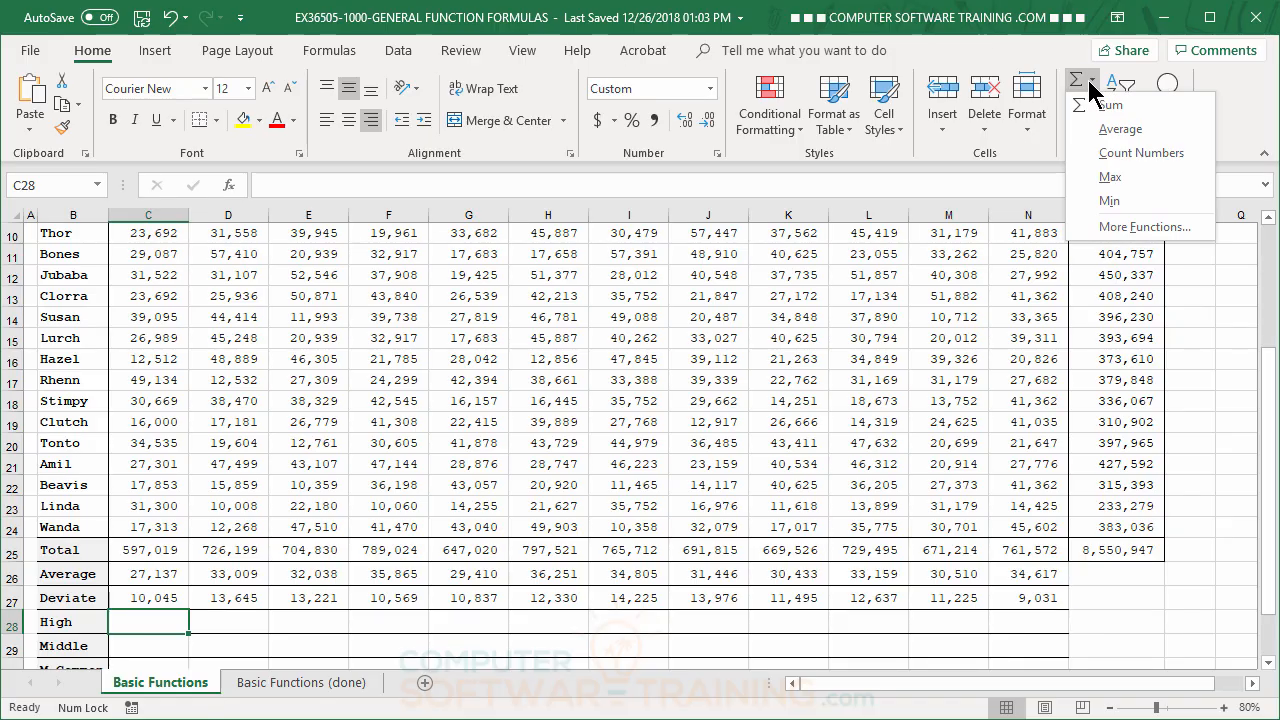
left_click(1110, 177)
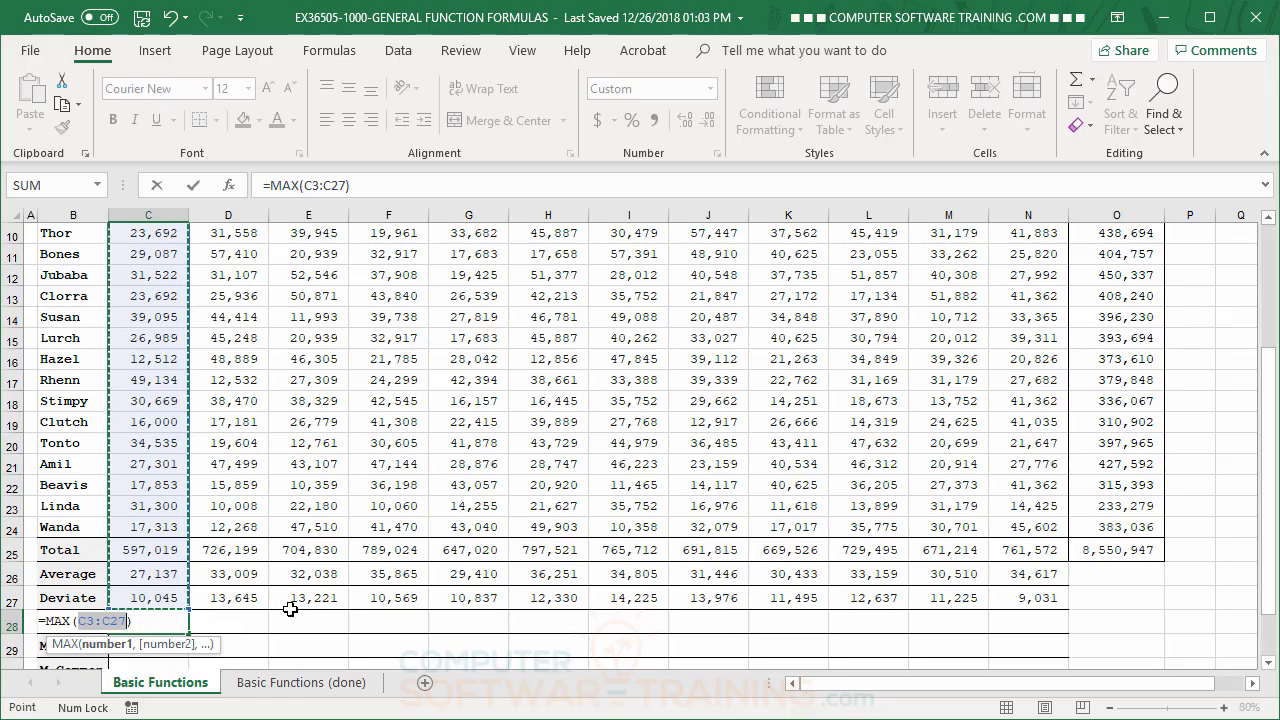
left_click(152, 528)
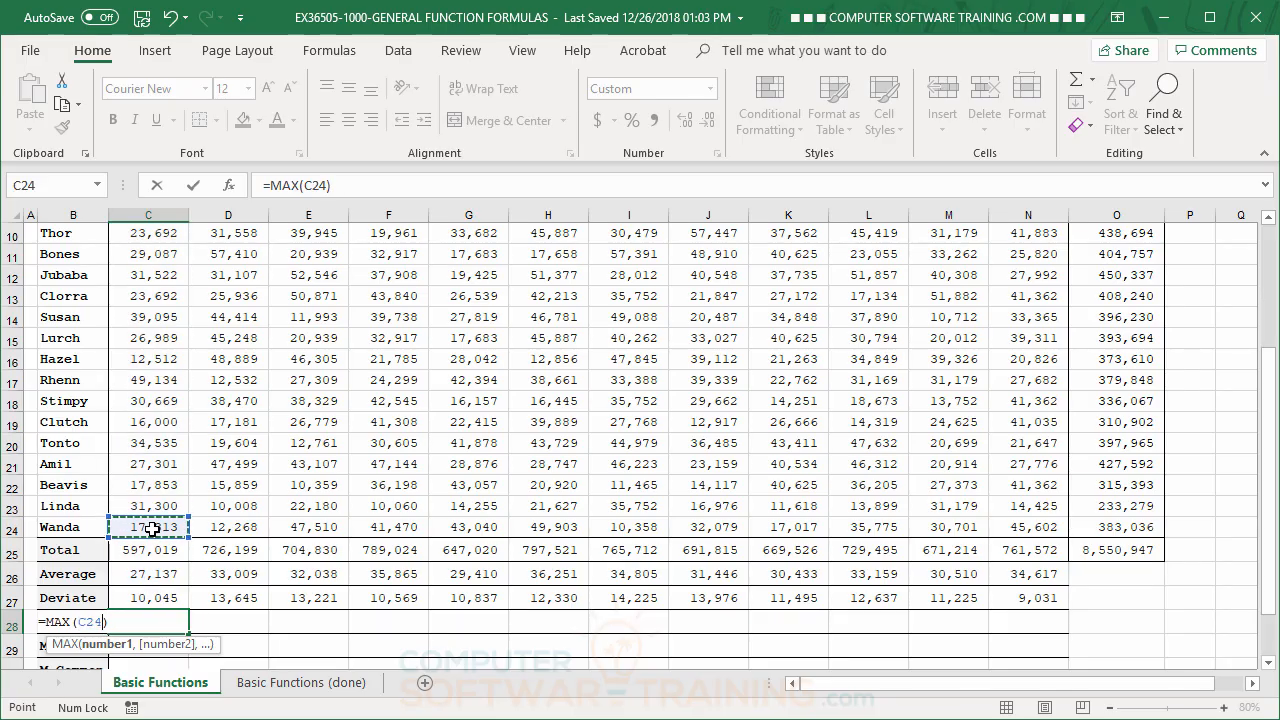
left_click_drag(150, 528, 150, 290)
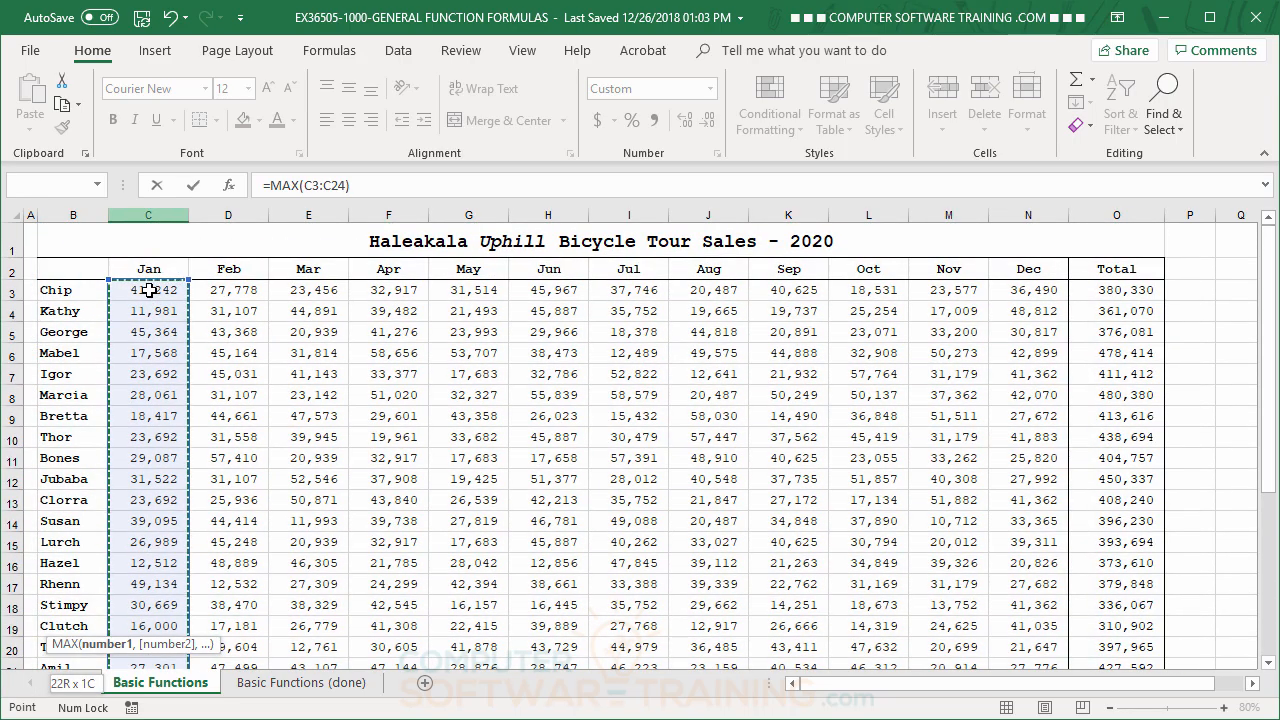
left_click_drag(149, 290, 149, 290)
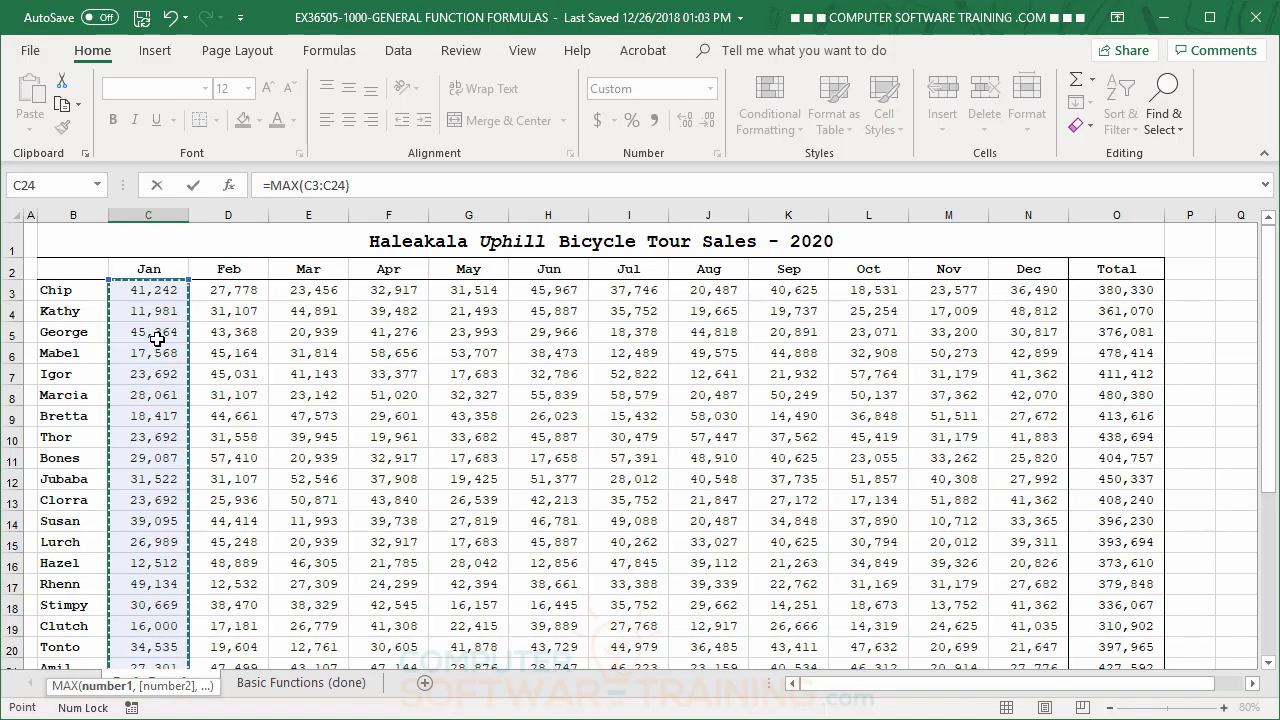
key("Return")
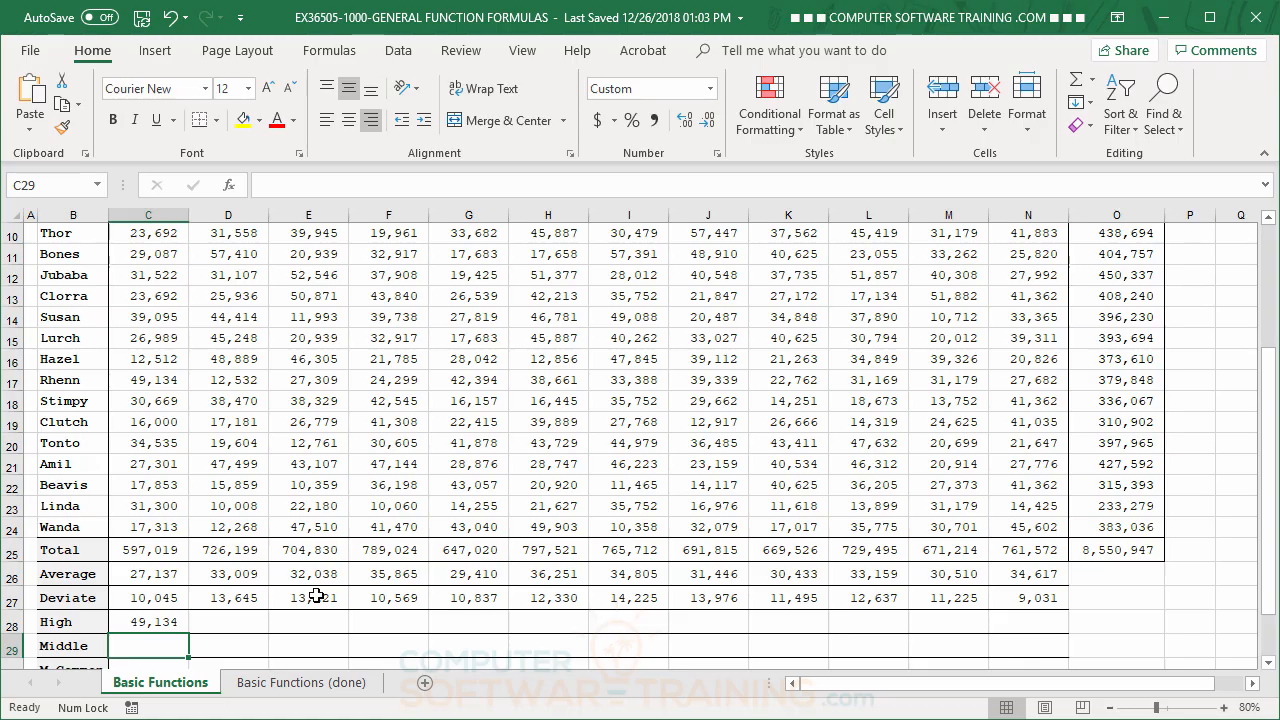
Enter the MEDIAN function over January's sales, C3:C24, in the Middle cell C29
scroll(491, 466, "down", 1)
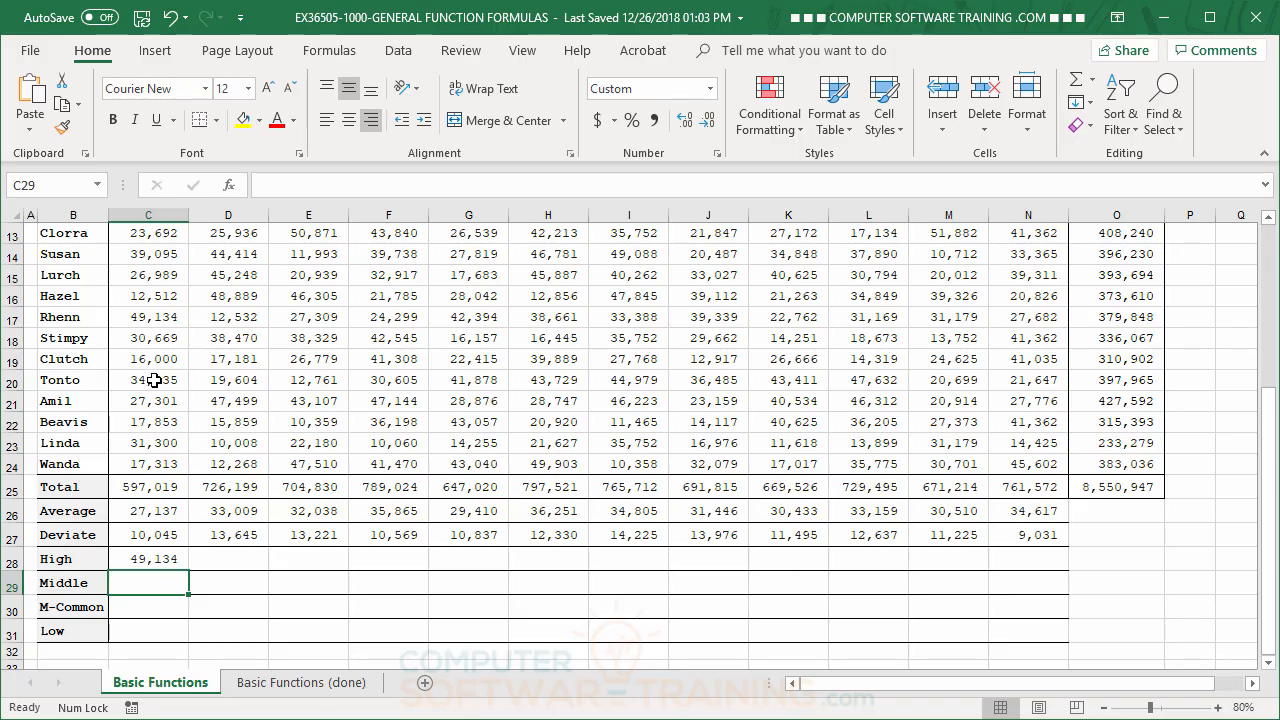
type("=m")
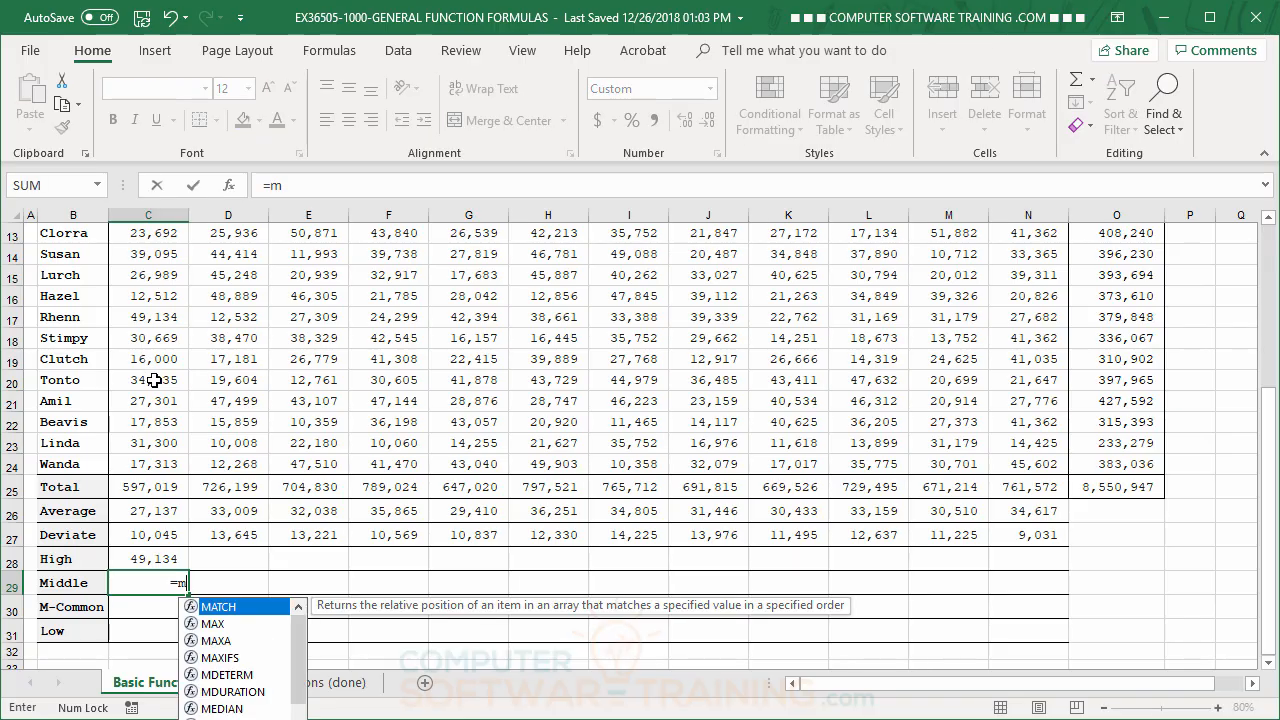
type("ed")
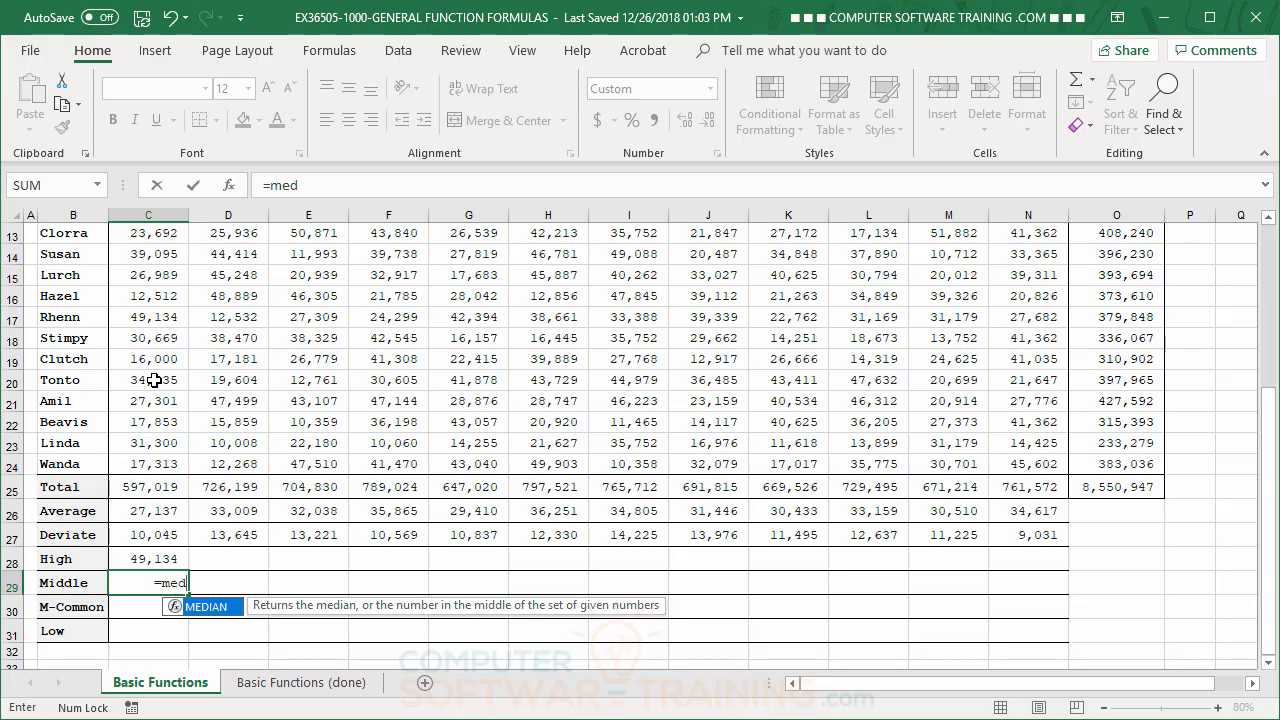
double_click(177, 605)
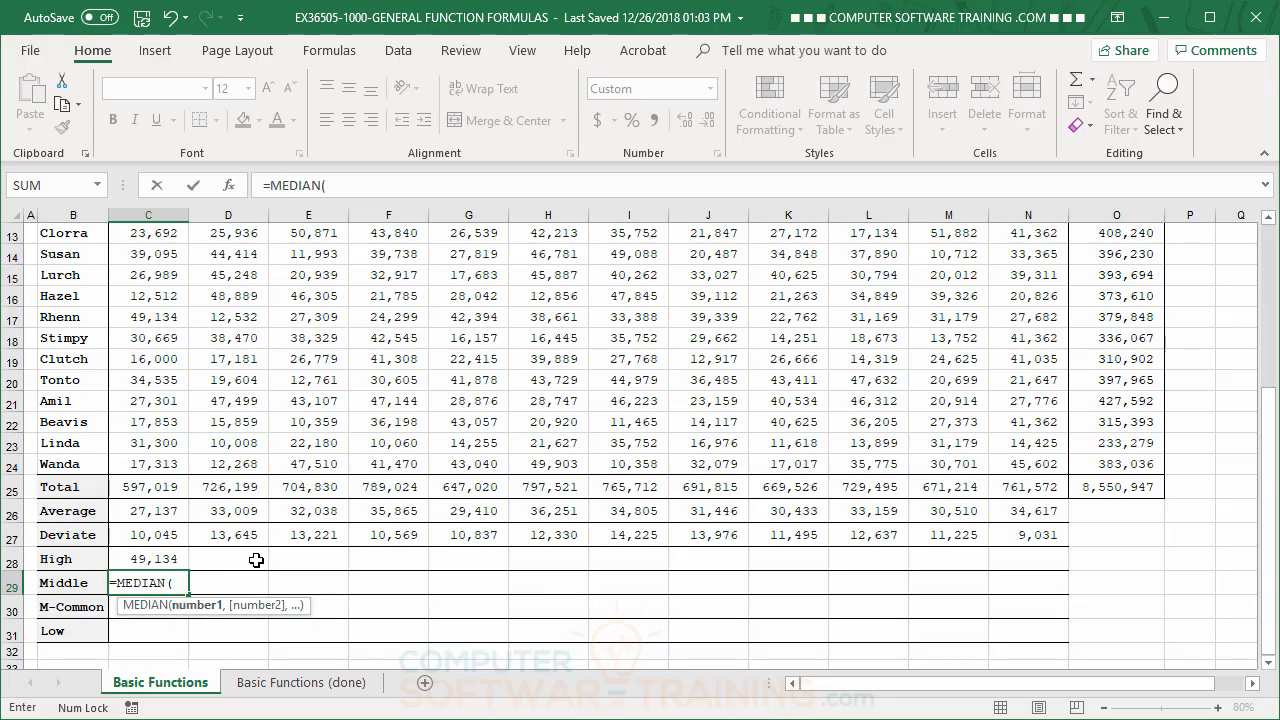
scroll(255, 565, "up", 2)
scroll(255, 560, "up", 3)
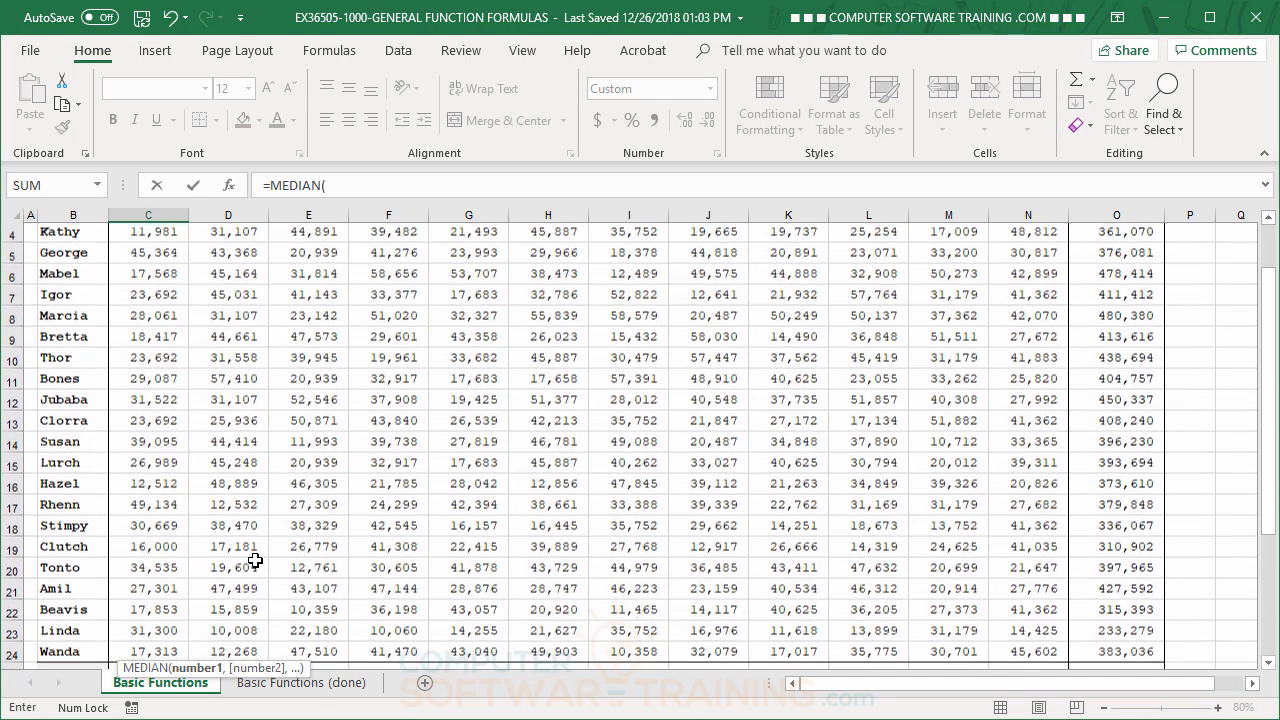
left_click_drag(154, 290, 157, 507)
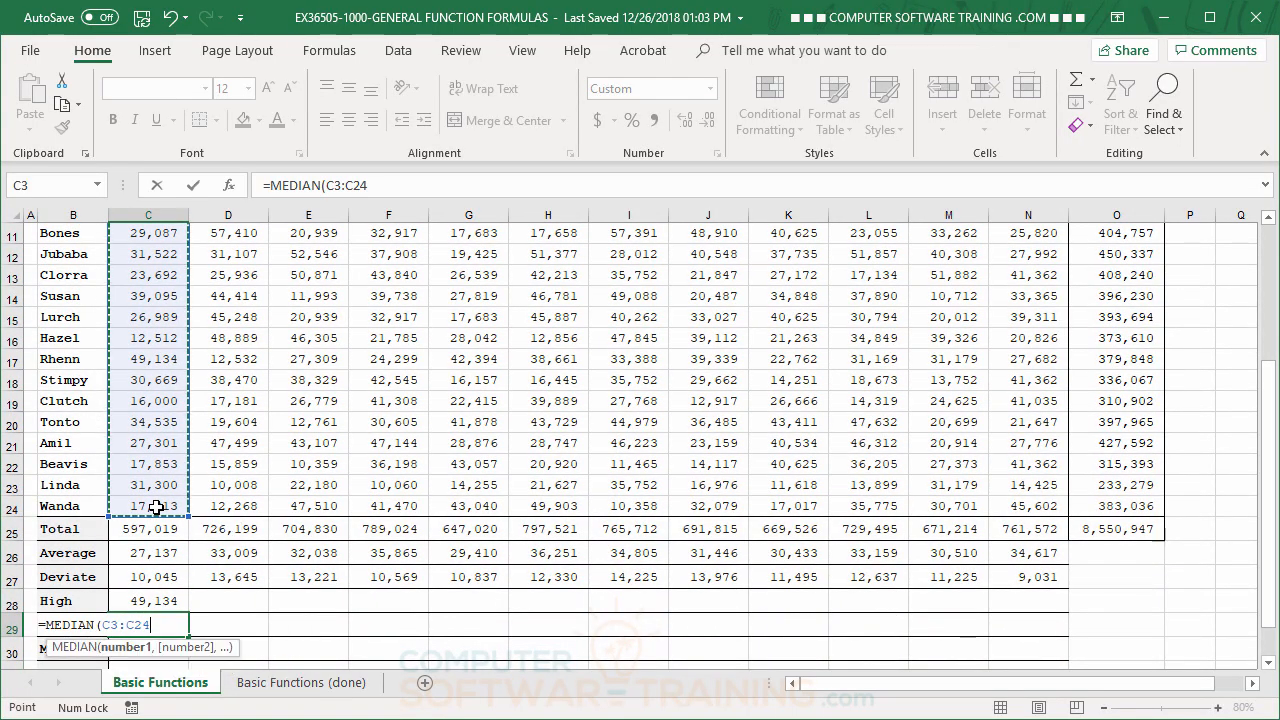
key("Return")
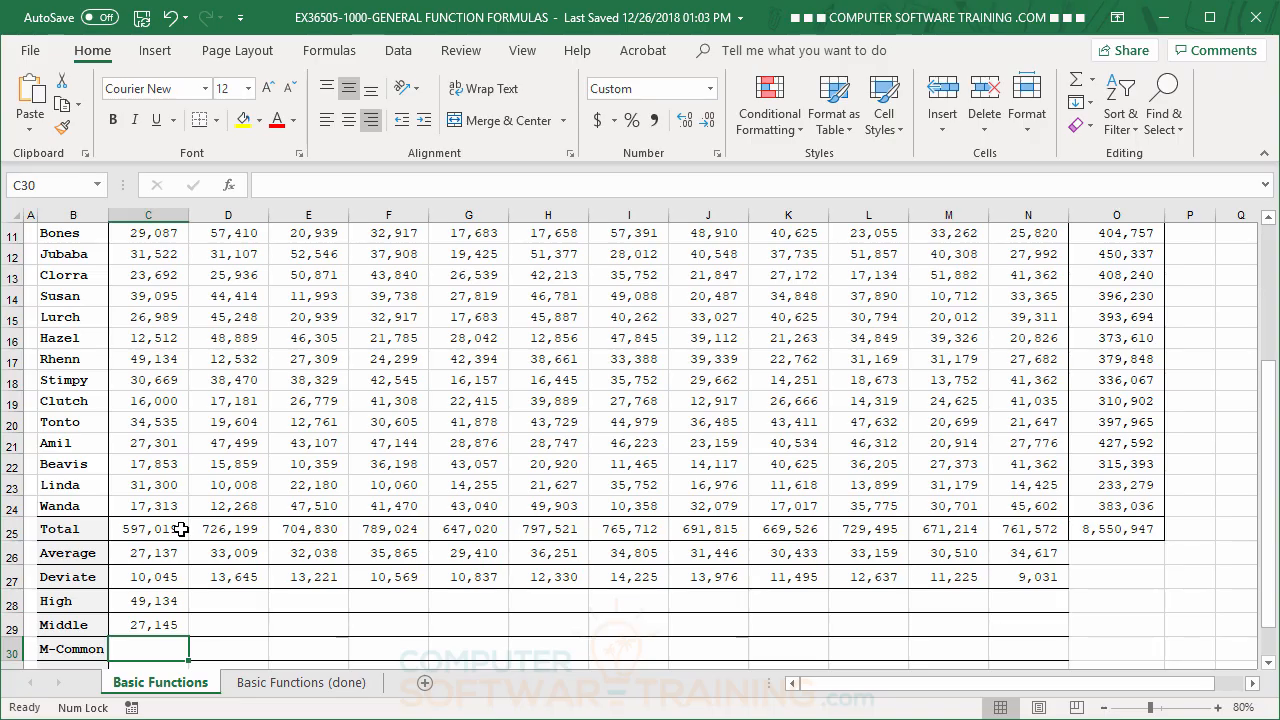
Enter the MODE.SNGL function over January's sales, C3:C24, in the M-Common cell C30
scroll(181, 529, "down", 1)
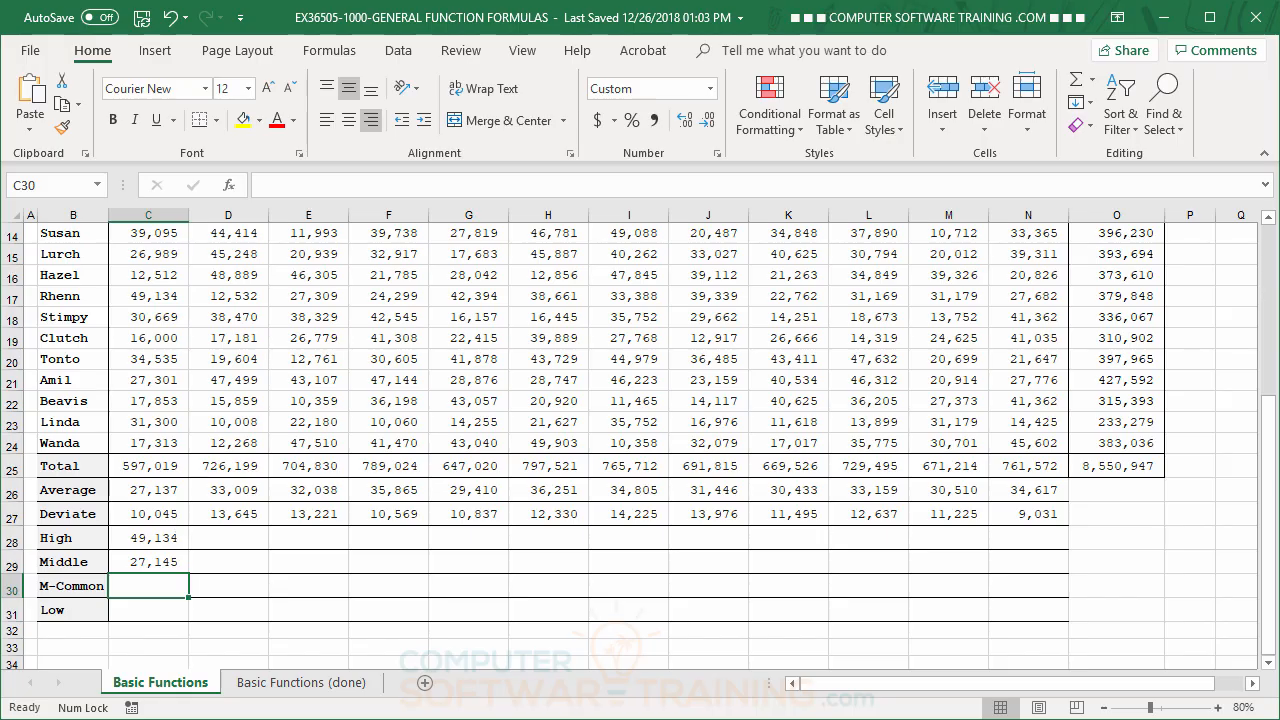
type("=")
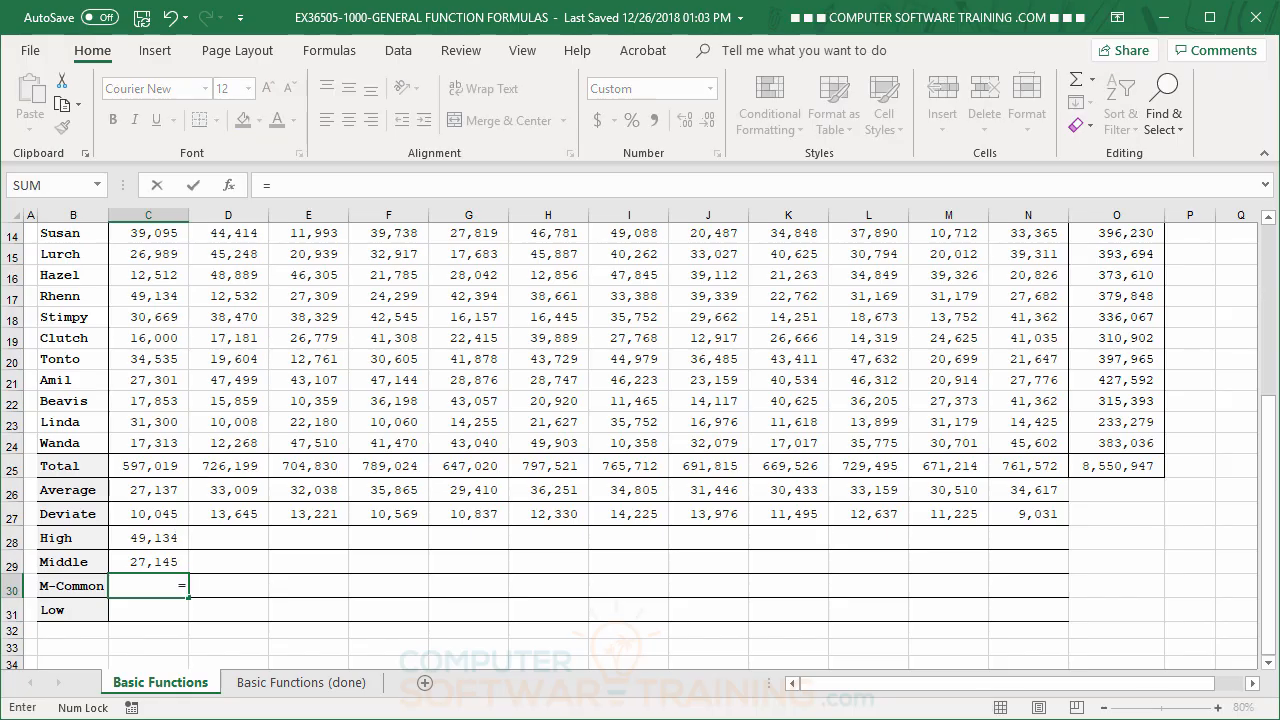
type("mo")
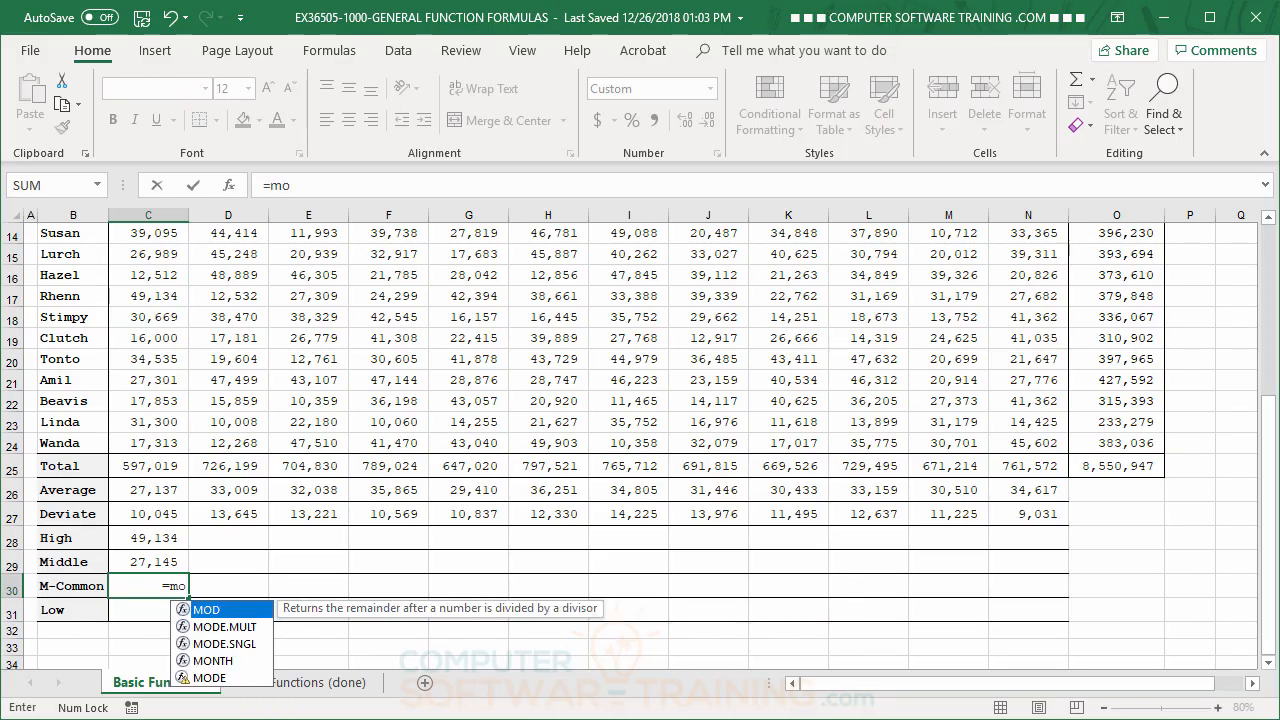
double_click(228, 644)
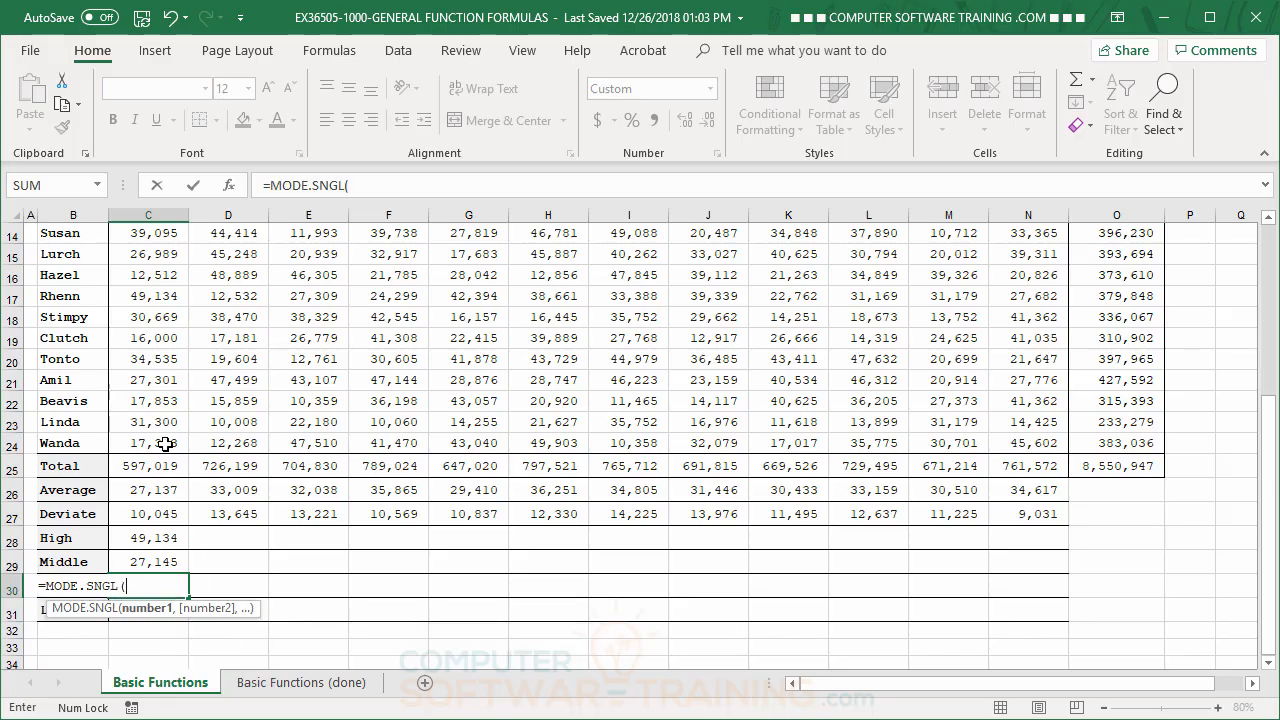
scroll(168, 438, "up", 4)
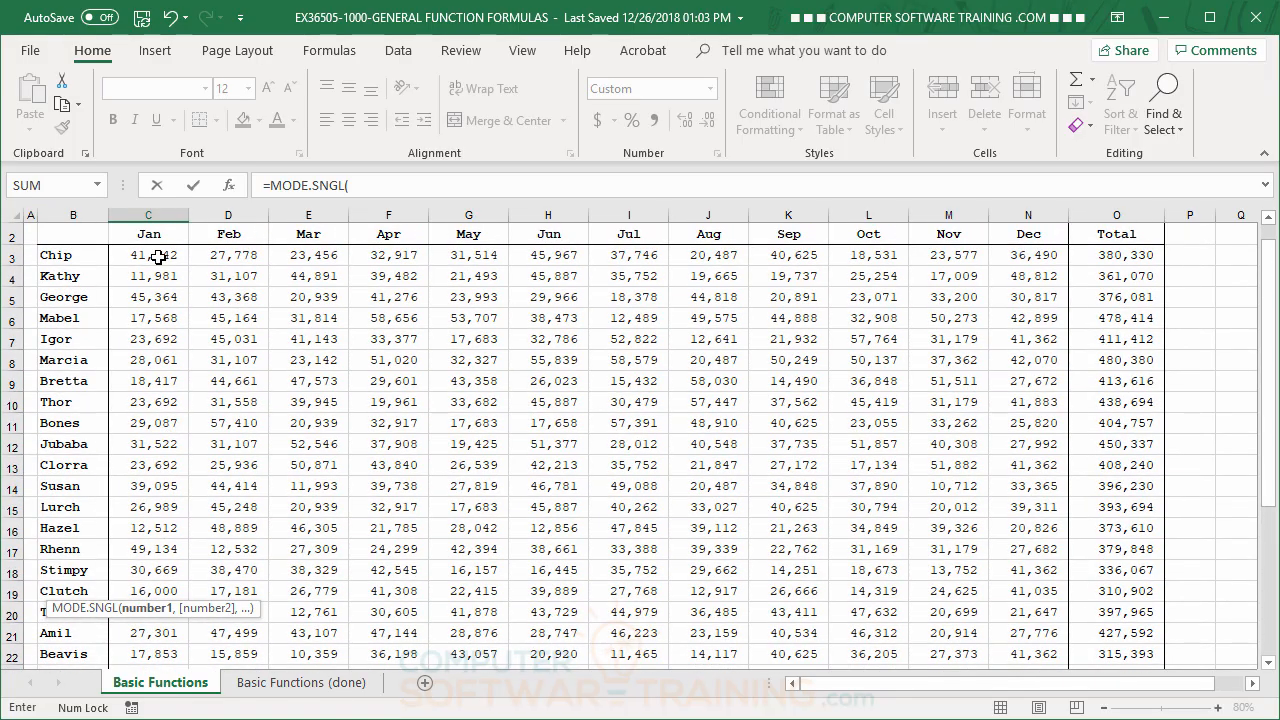
left_click_drag(152, 255, 151, 569)
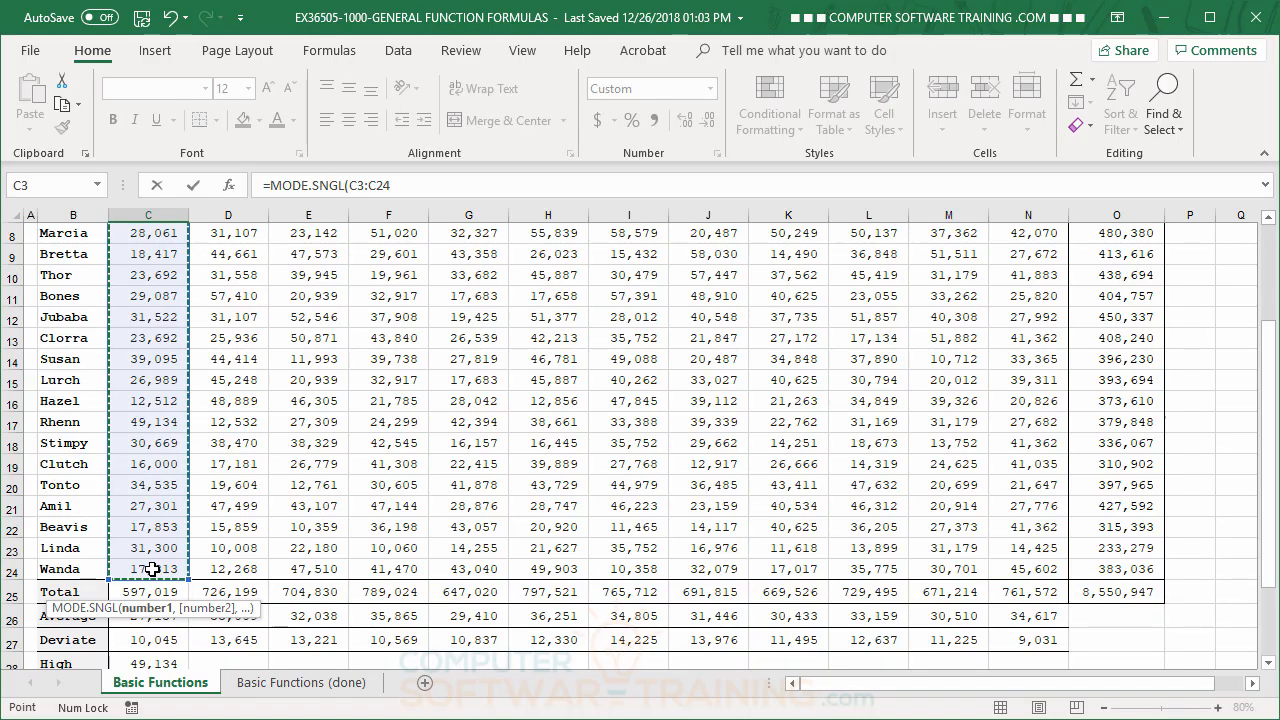
key("Return")
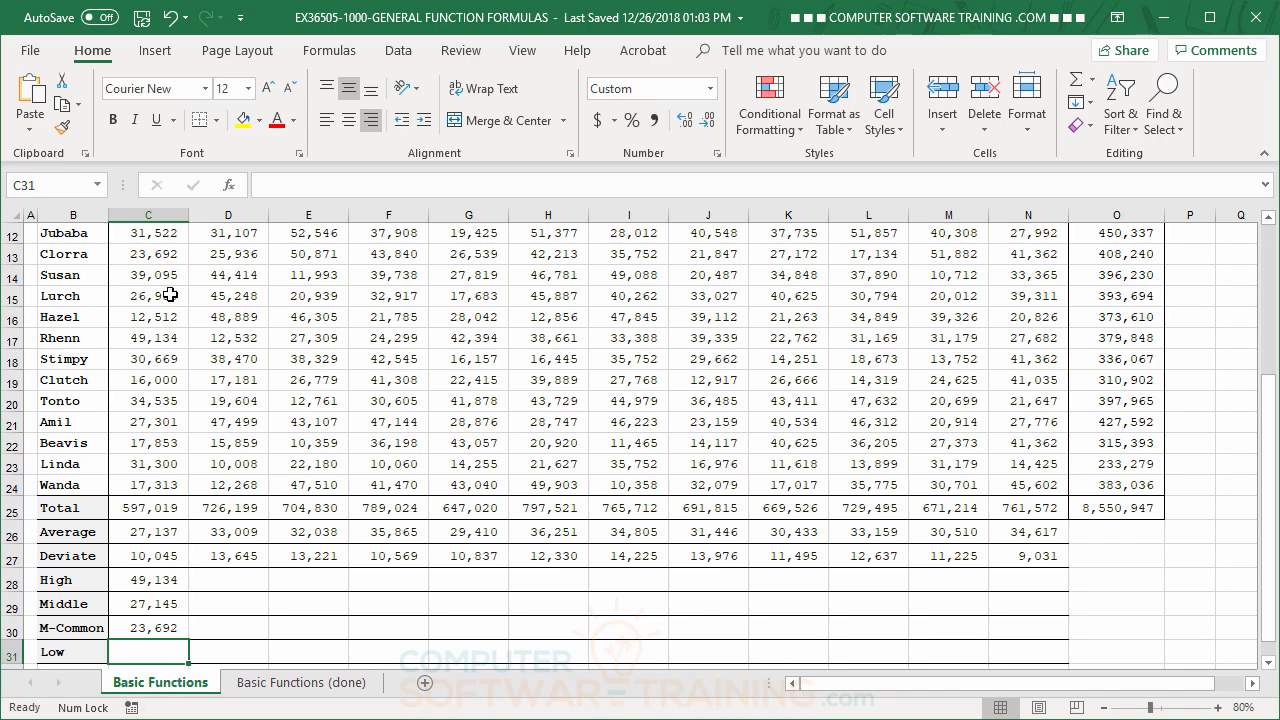
left_click(148, 256)
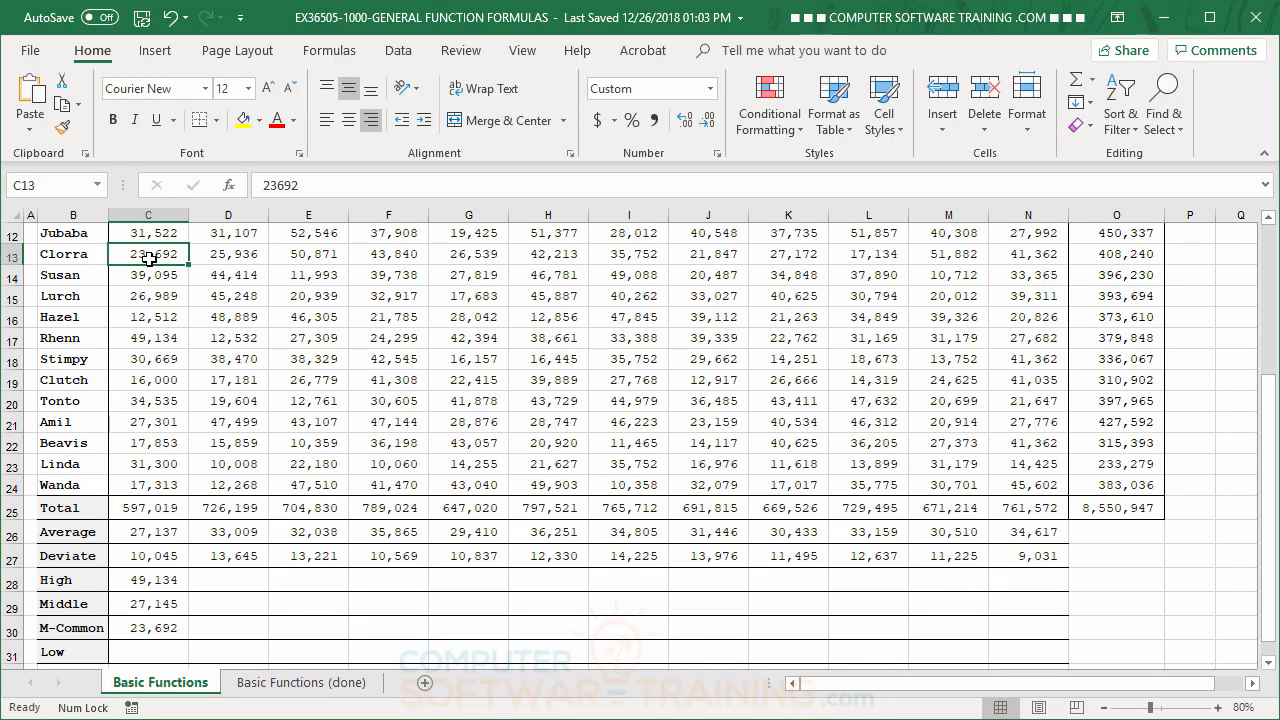
scroll(203, 334, "up", 2)
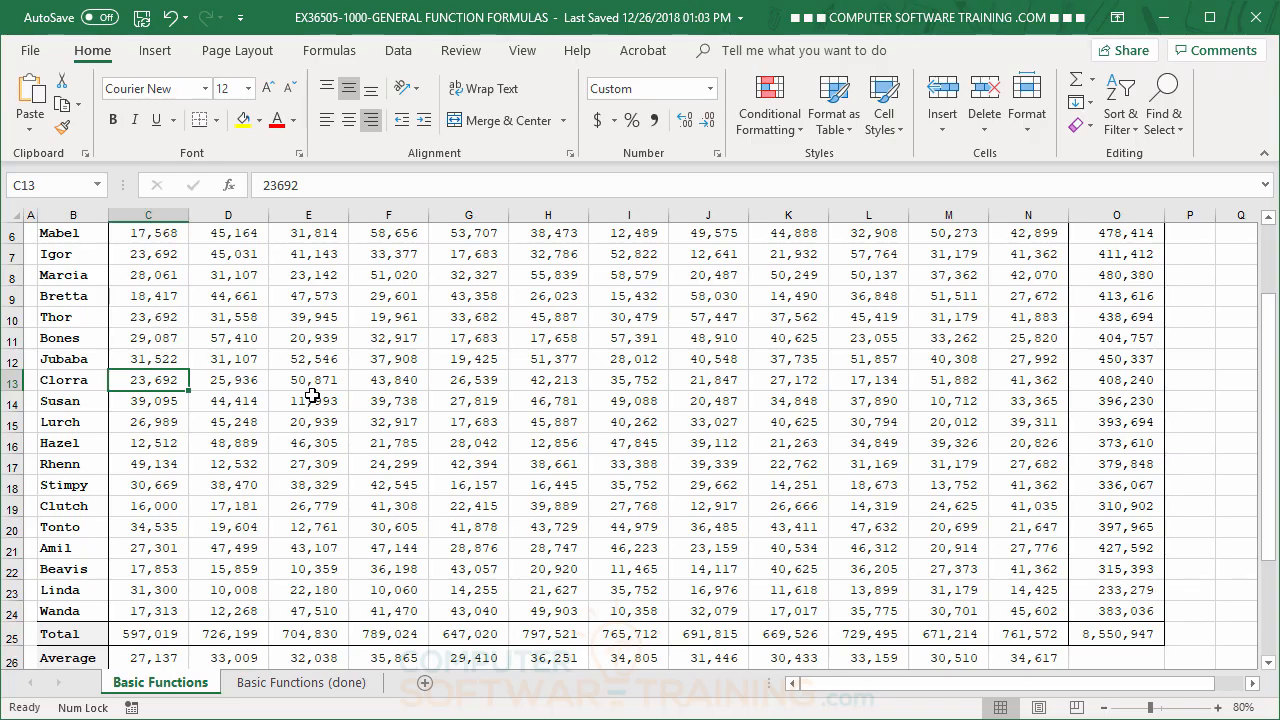
scroll(312, 396, "down", 3)
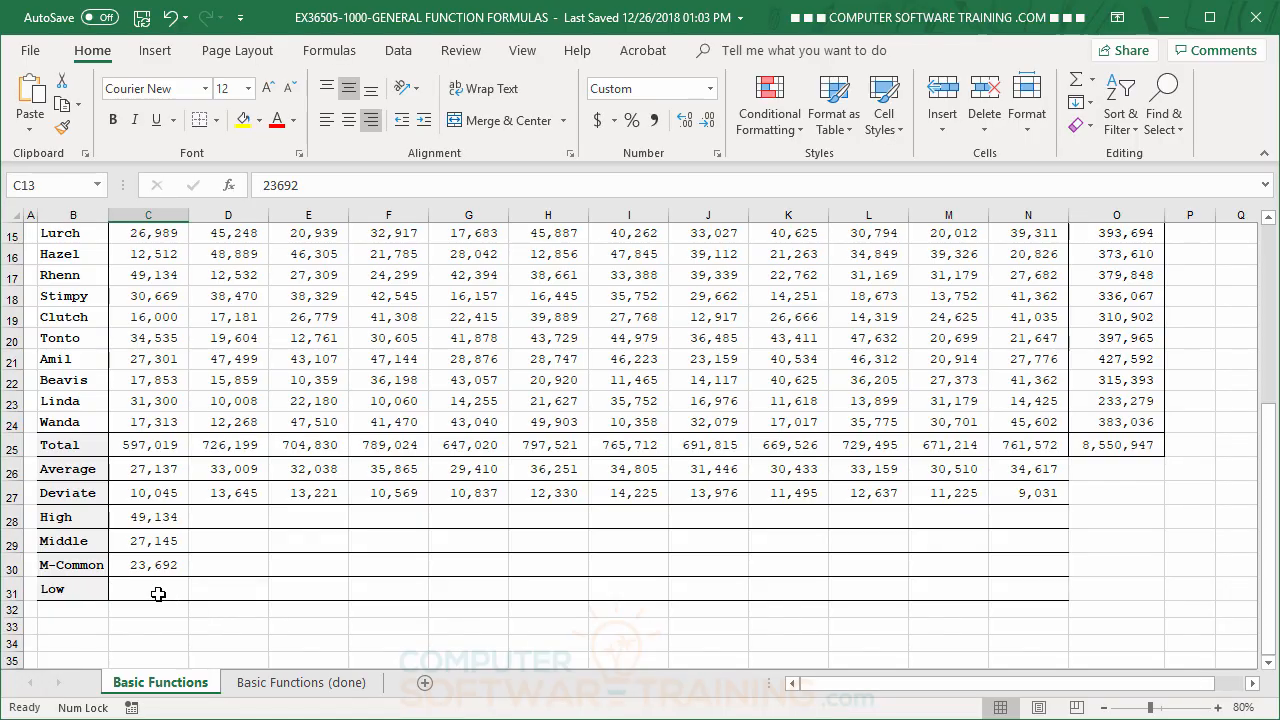
Insert the automatic Min function in the Low cell C31 with its range corrected to C3:C24
left_click(163, 592)
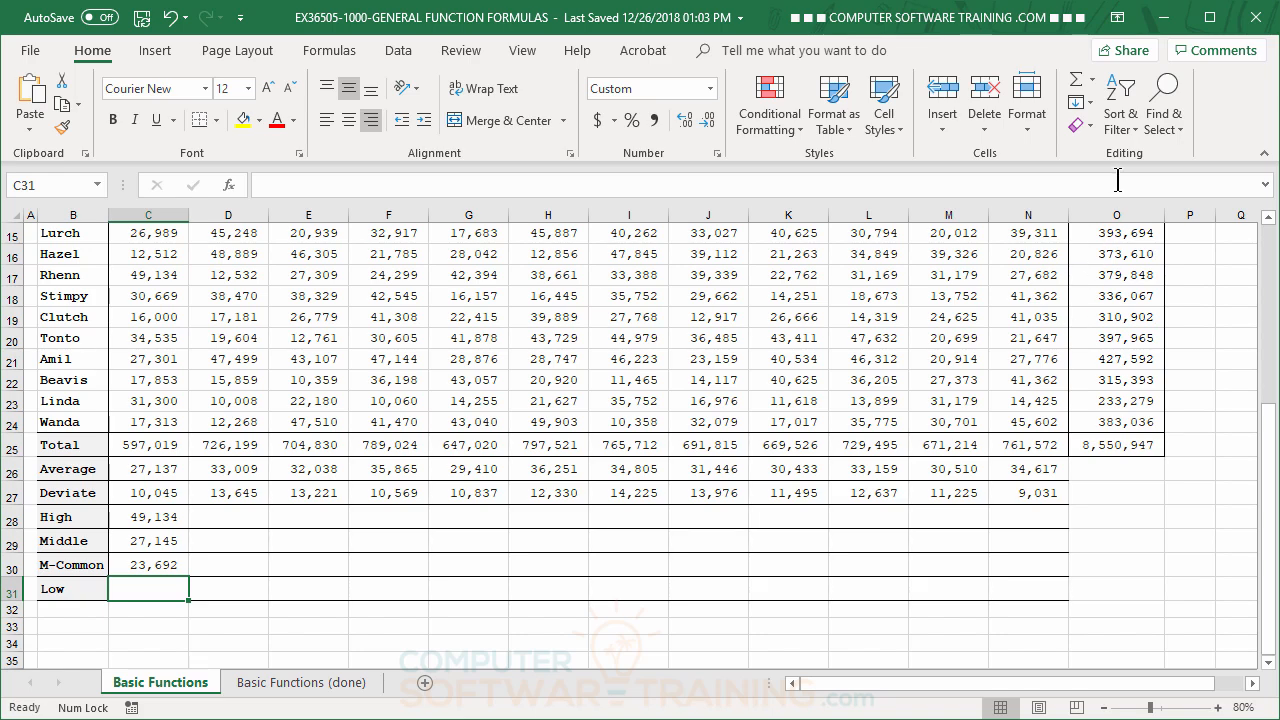
left_click(1094, 82)
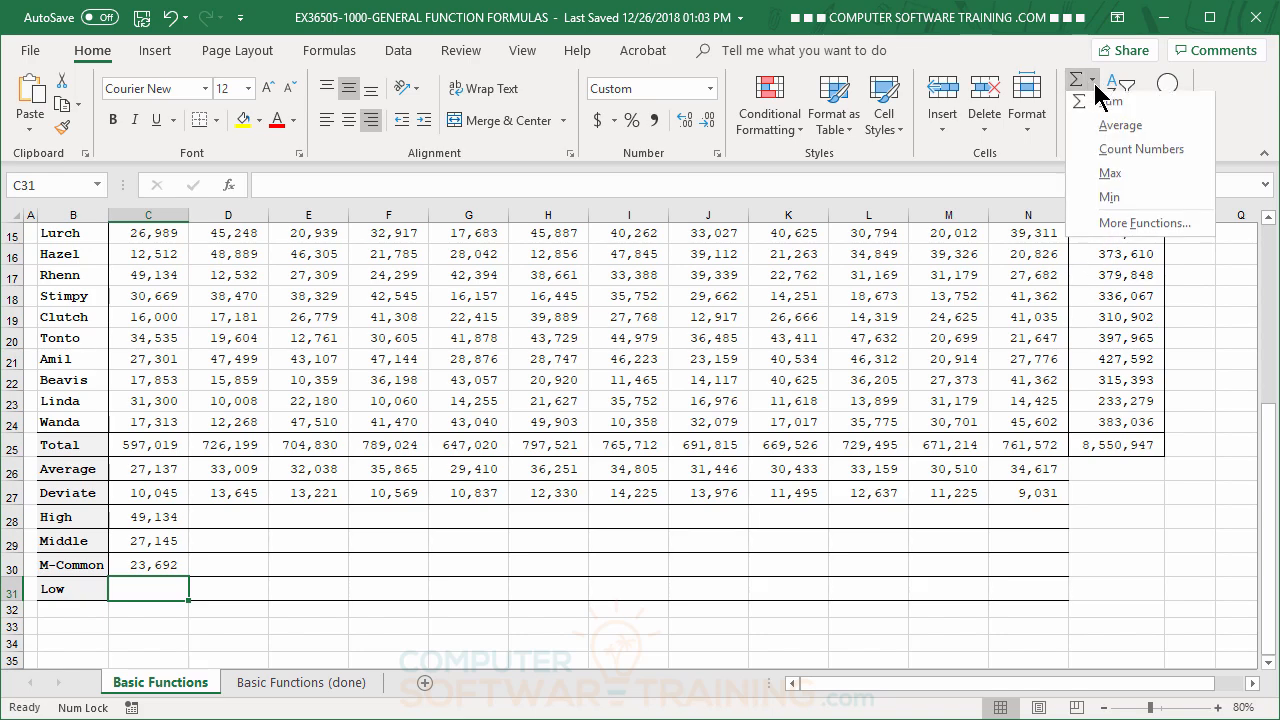
left_click(1112, 204)
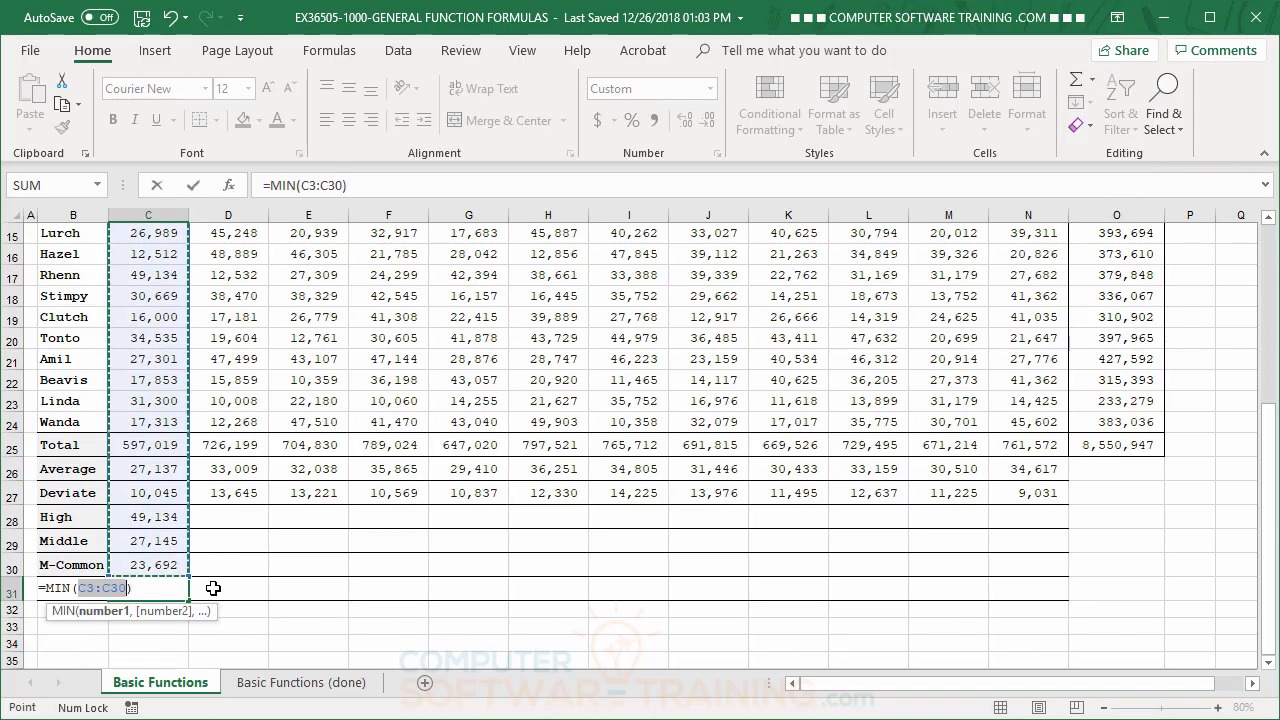
scroll(190, 540, "up", 5)
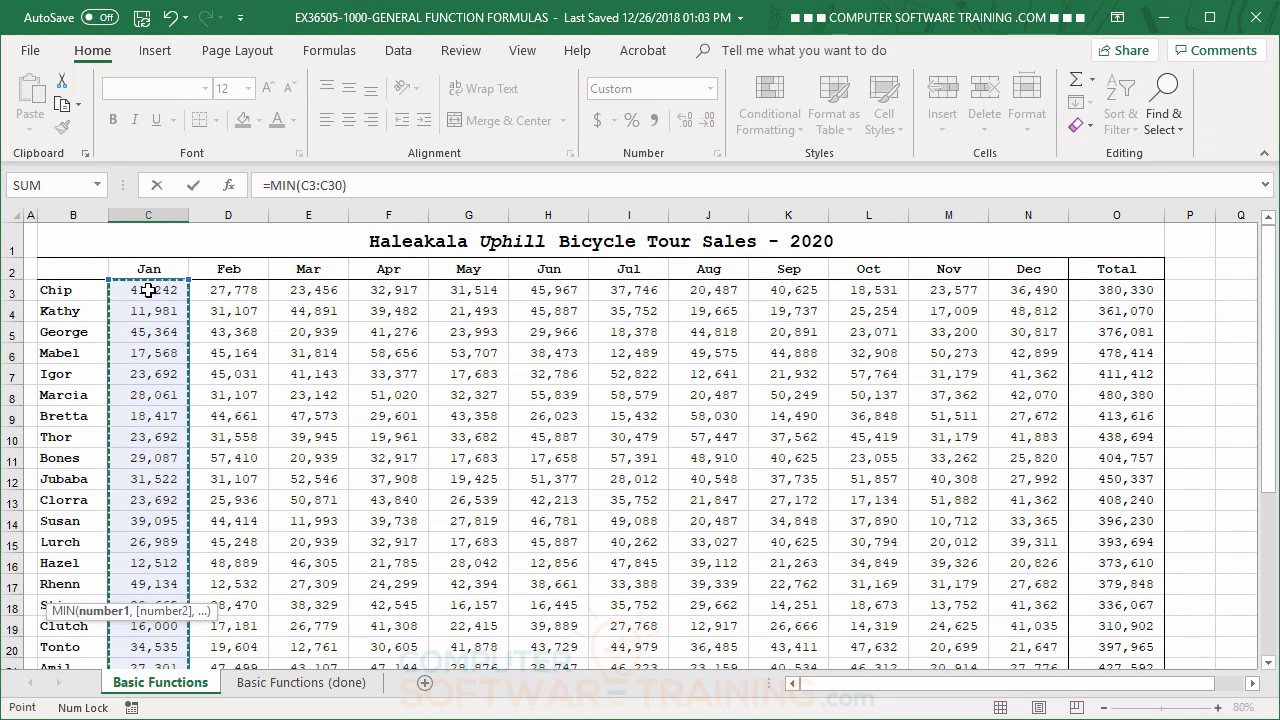
left_click_drag(145, 290, 165, 496)
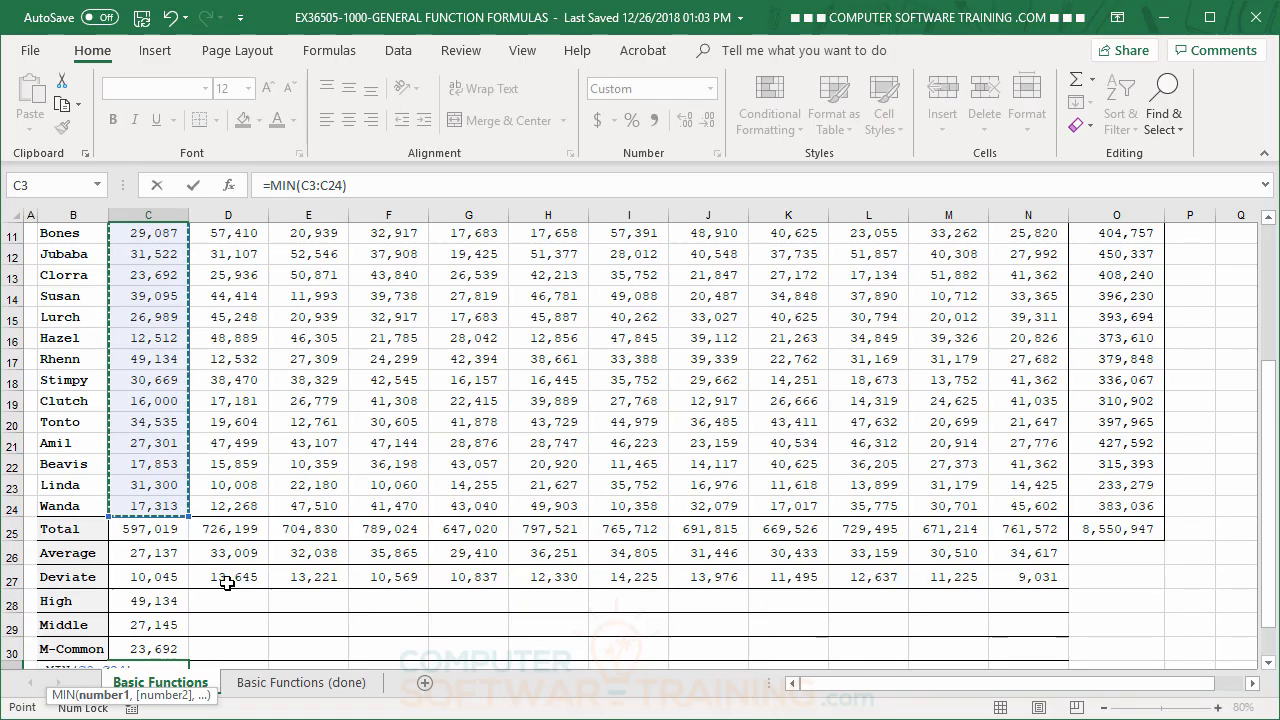
key("Return")
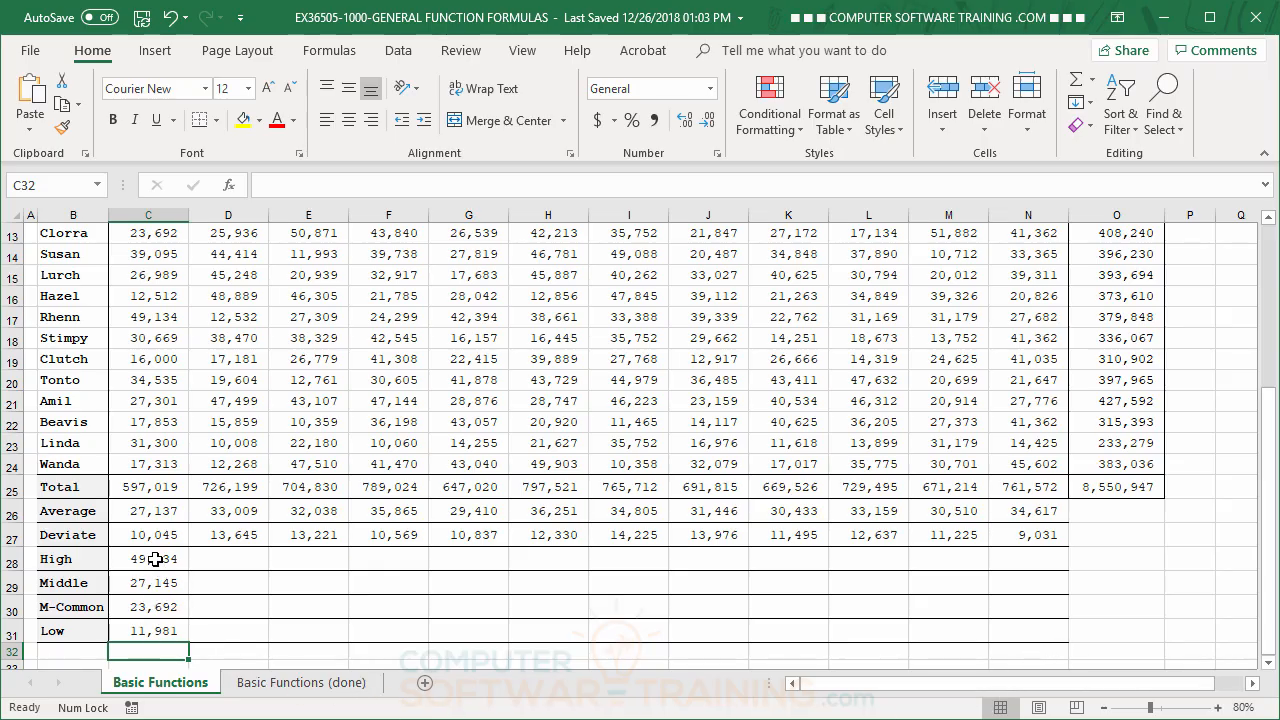
Fill January's High, Middle, M-Common and Low formulas in C28:C31 across to column N, leaving C28 selected
left_click_drag(155, 559, 1046, 636)
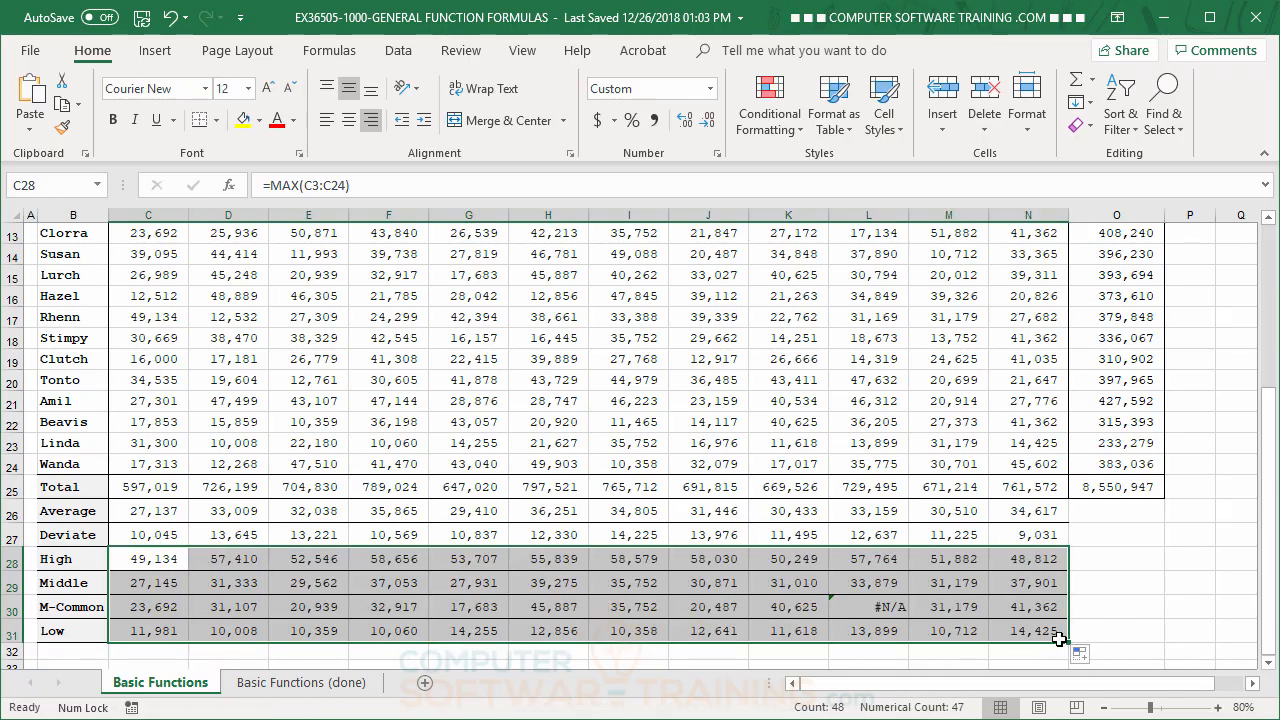
left_click(148, 561)
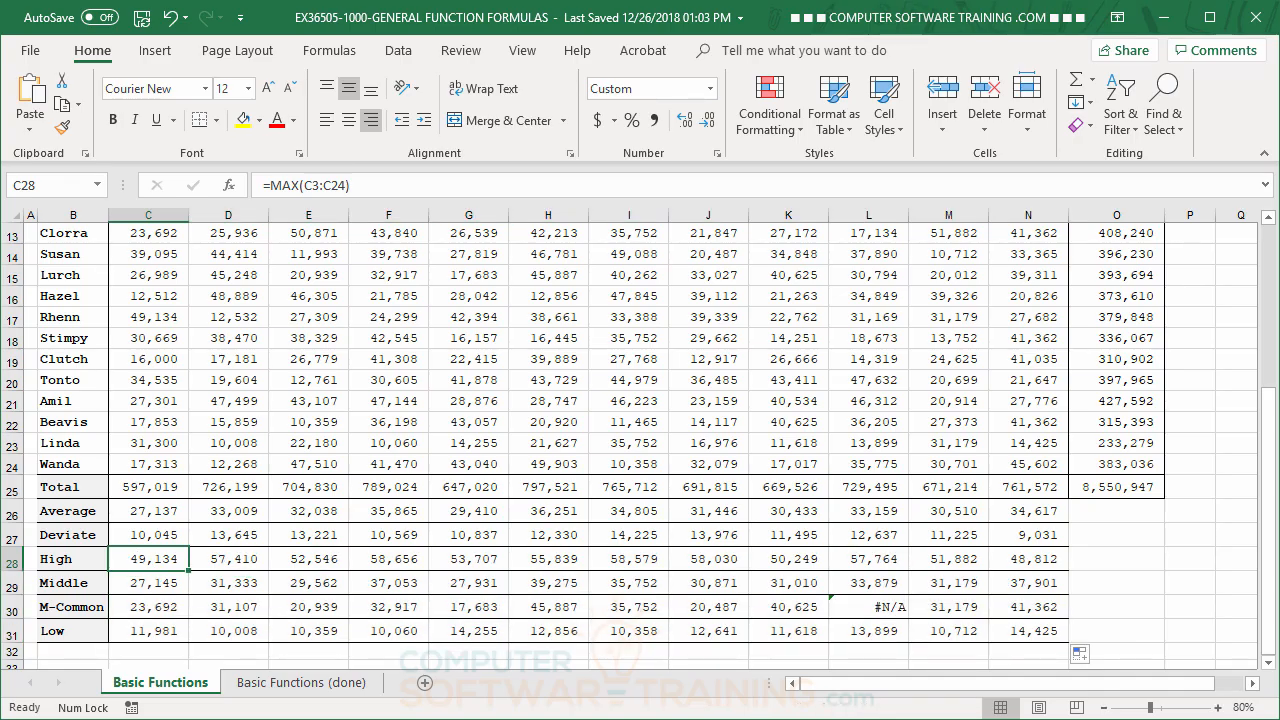